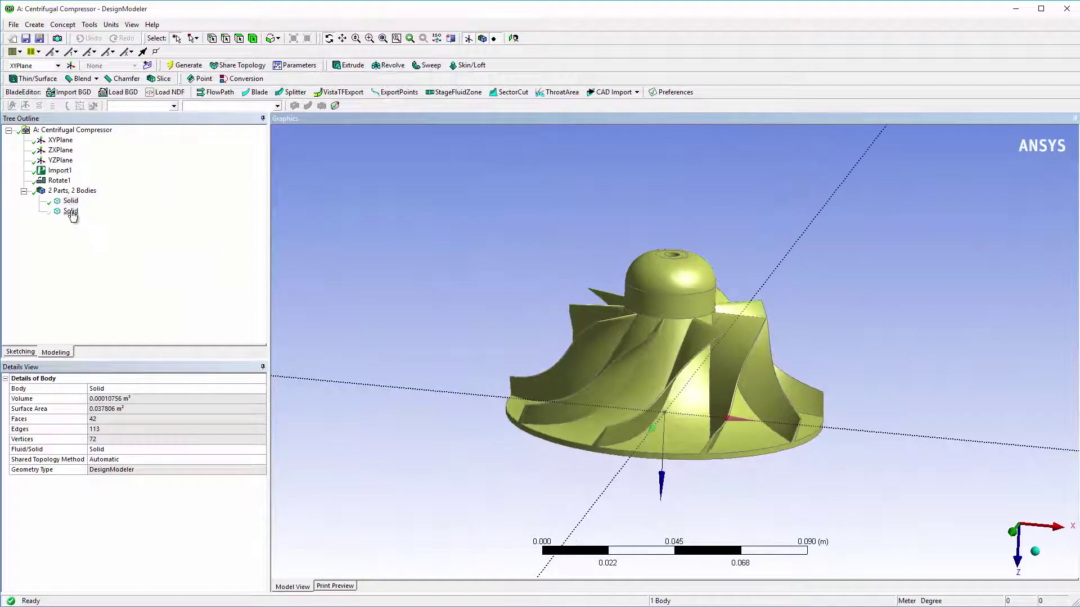
Select the second Solid body of the imported, rotated blade passage in the Tree Outline.
{"action": "left_click", "coordinate": [71, 211]}
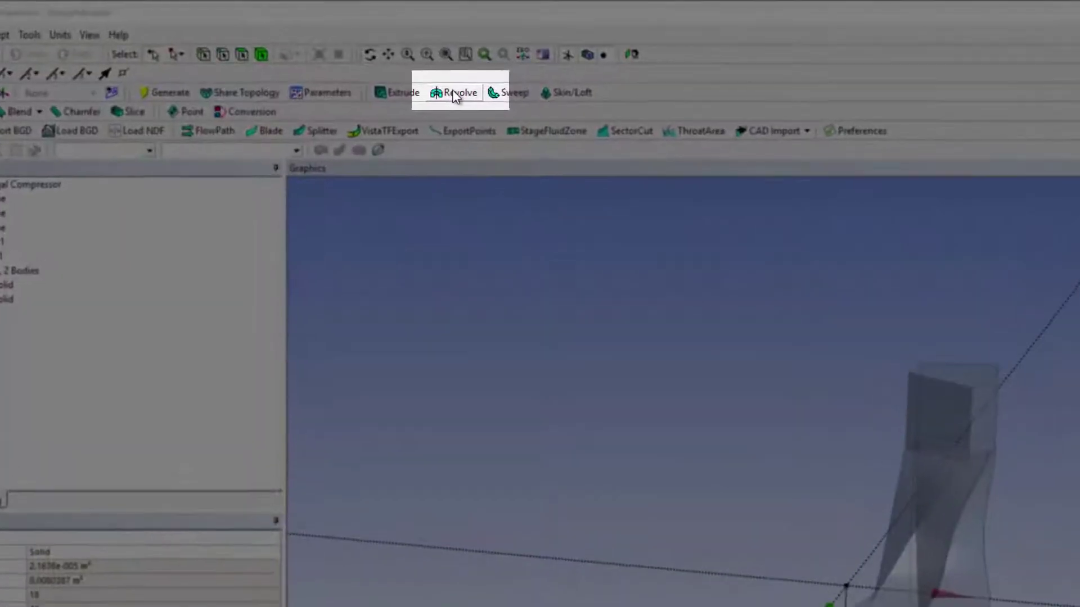
Start a revolve using three blade-passage faces as its geometry.
{"action": "left_click", "coordinate": [460, 93]}
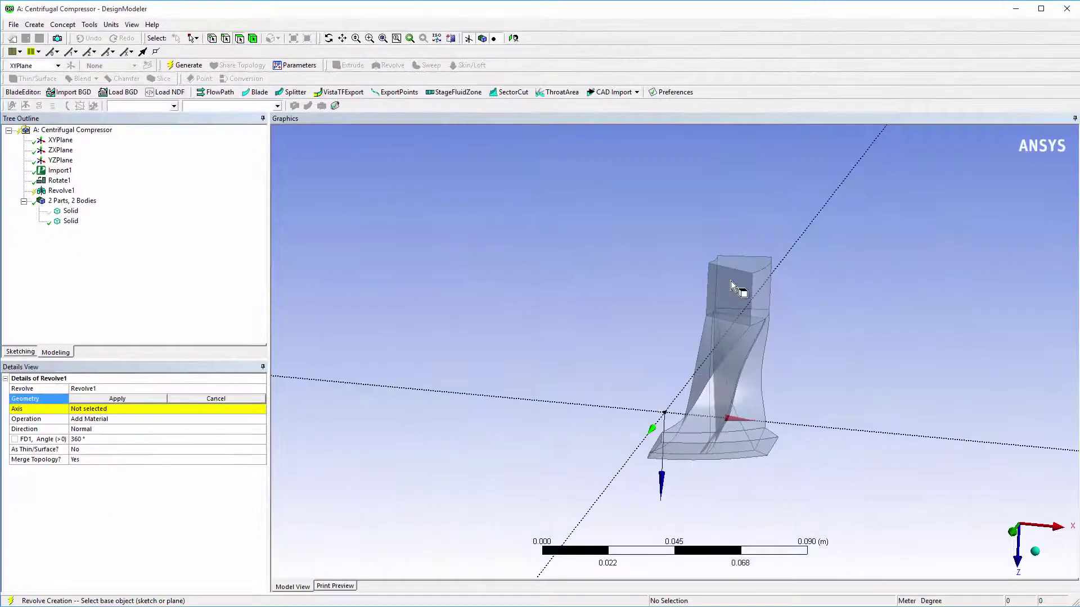
{"action": "left_click", "coordinate": [734, 293]}
{"action": "left_click", "coordinate": [719, 346], "text": "ctrl"}
{"action": "left_click", "coordinate": [657, 449], "text": "ctrl"}
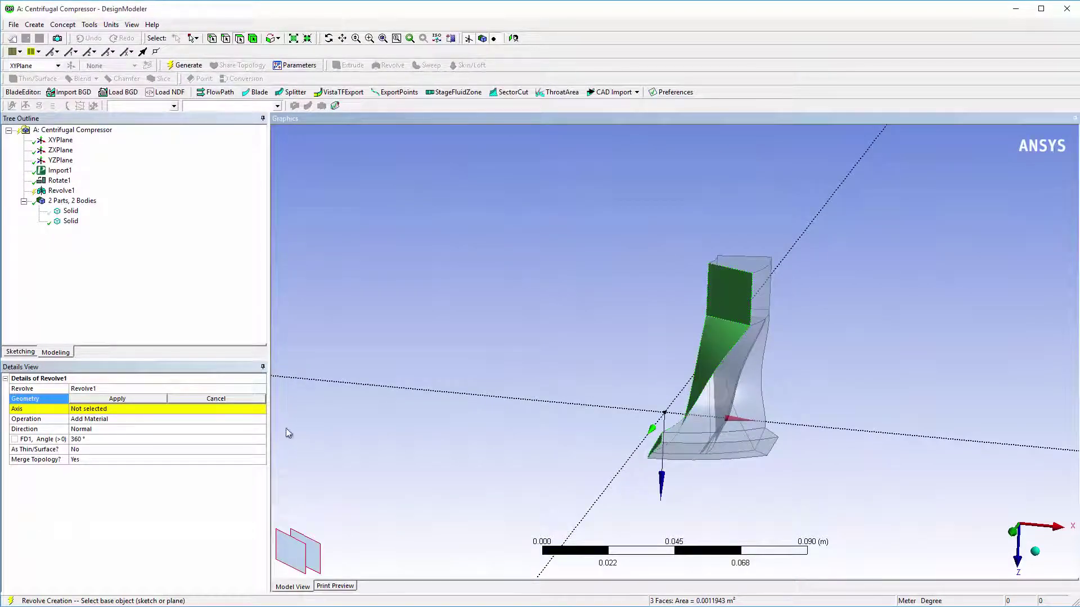
{"action": "left_click", "coordinate": [150, 397]}
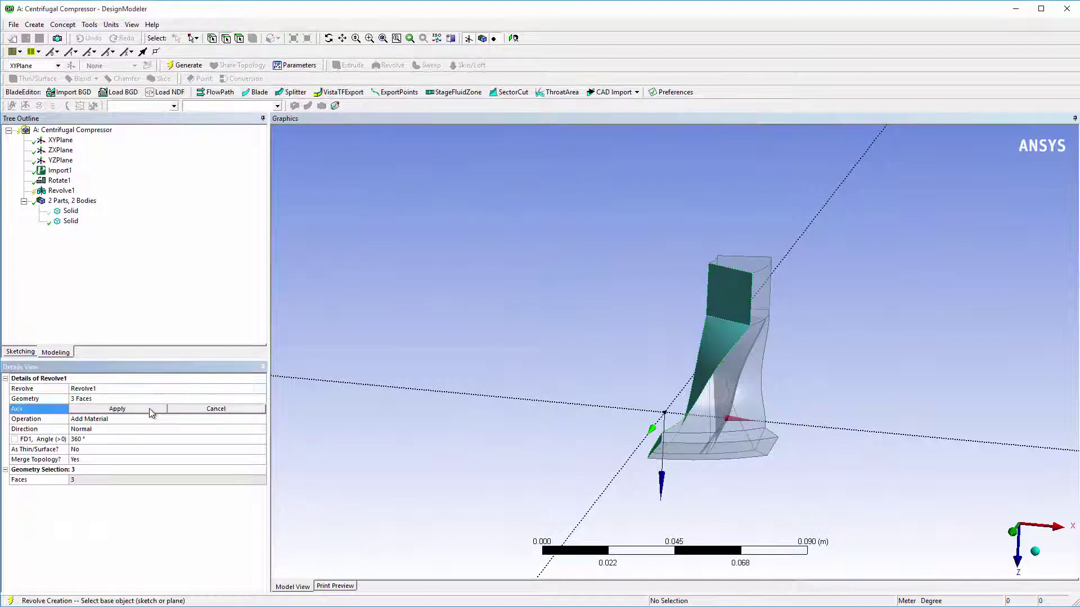
Revolve about the XYPlane normal and generate the 360° hub body.
{"action": "left_click", "coordinate": [60, 141]}
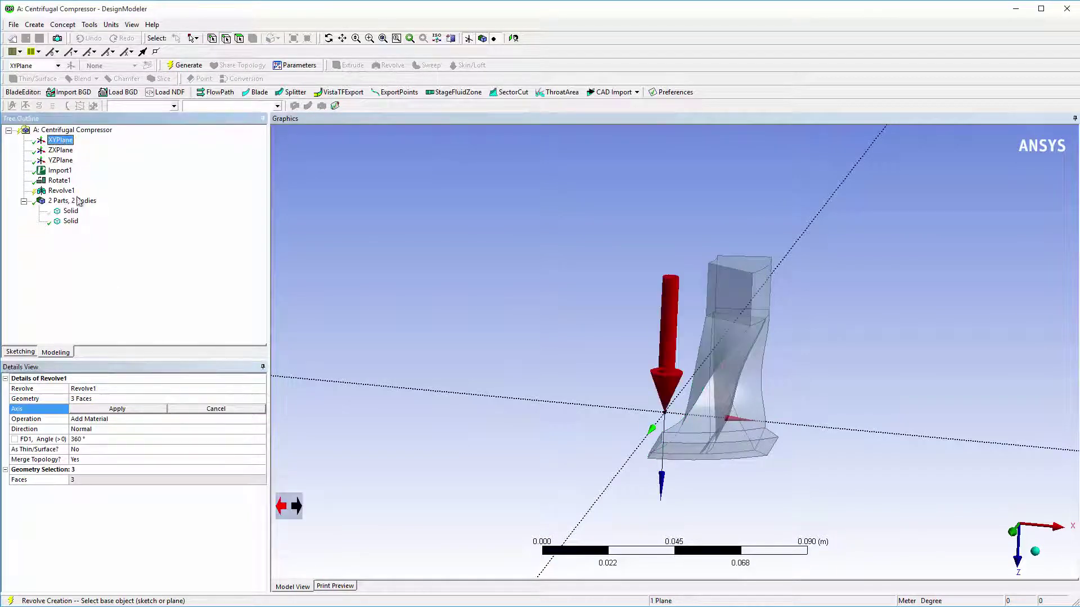
{"action": "left_click", "coordinate": [134, 409]}
{"action": "left_click", "coordinate": [182, 66]}
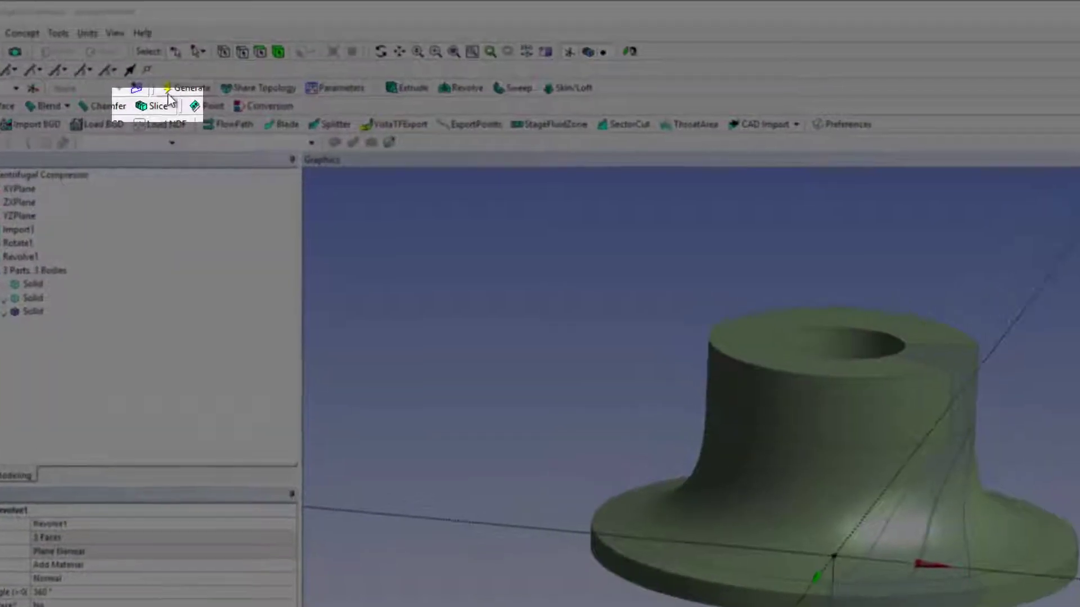
{"action": "left_click", "coordinate": [160, 79]}
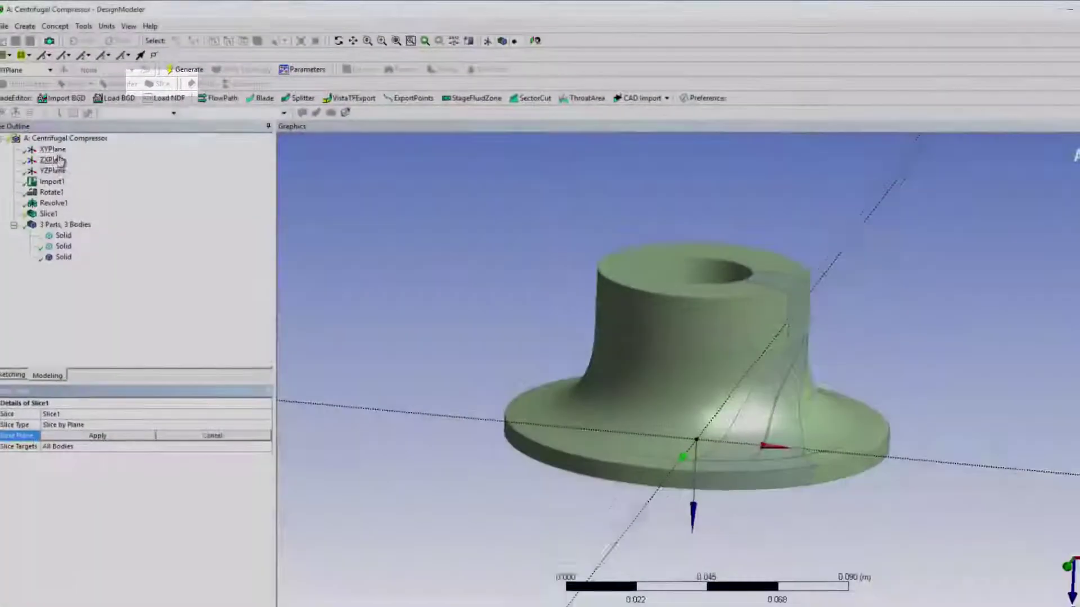
Slice all bodies with ZXPlane into six bodies, then hide all but the last solid.
{"action": "left_click", "coordinate": [11, 218]}
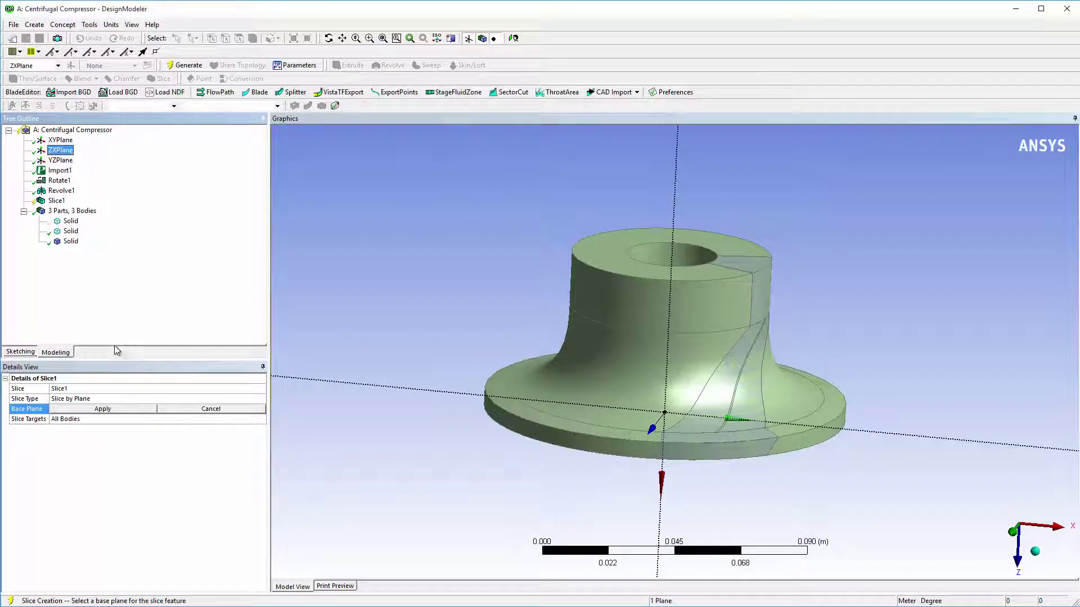
{"action": "left_click", "coordinate": [122, 411]}
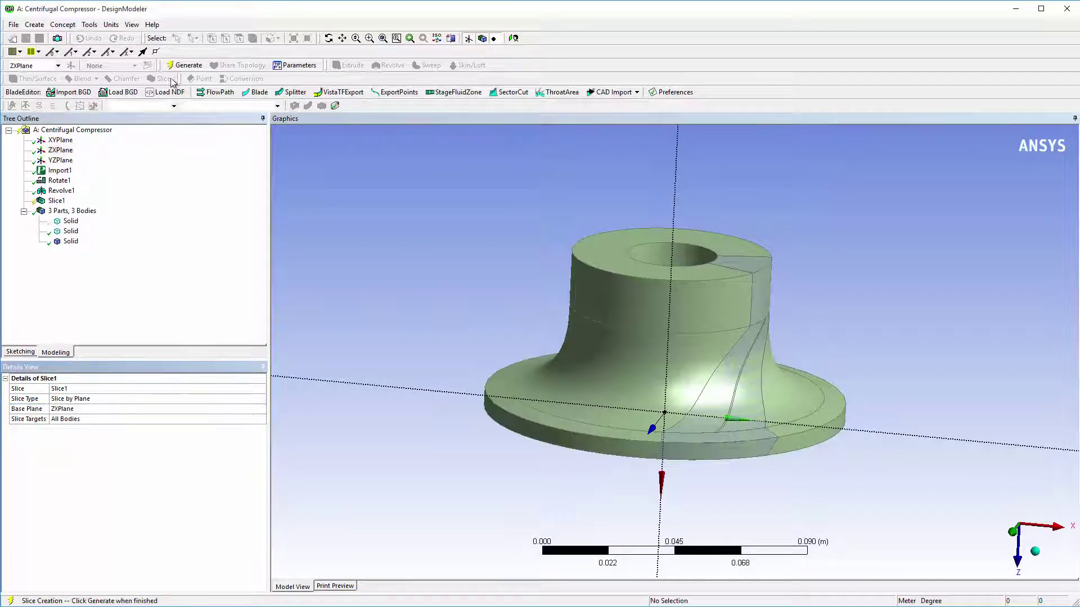
{"action": "left_click", "coordinate": [185, 66]}
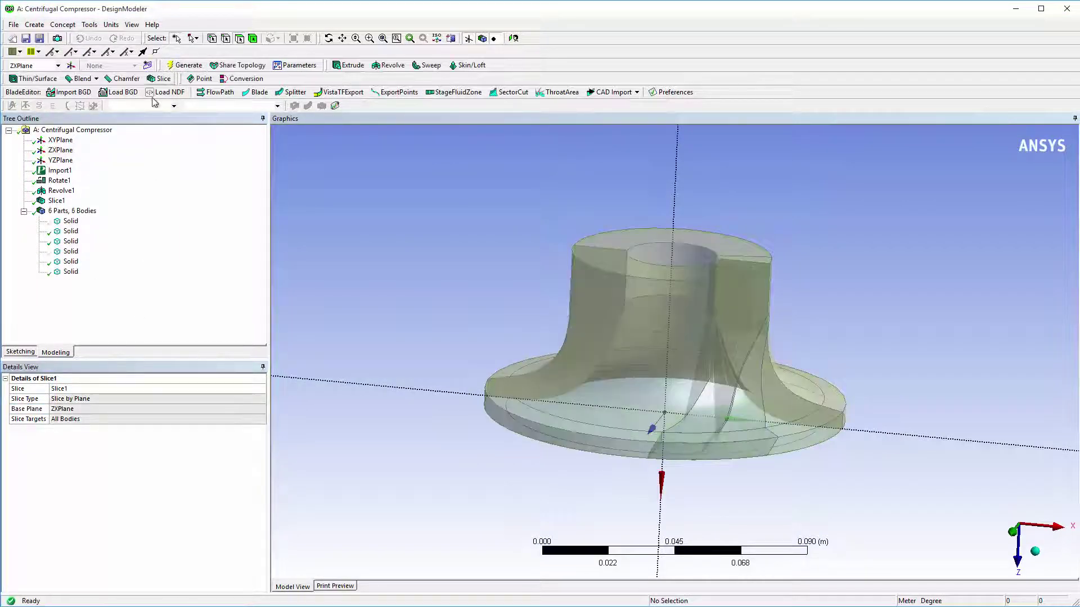
{"action": "right_click", "coordinate": [70, 271]}
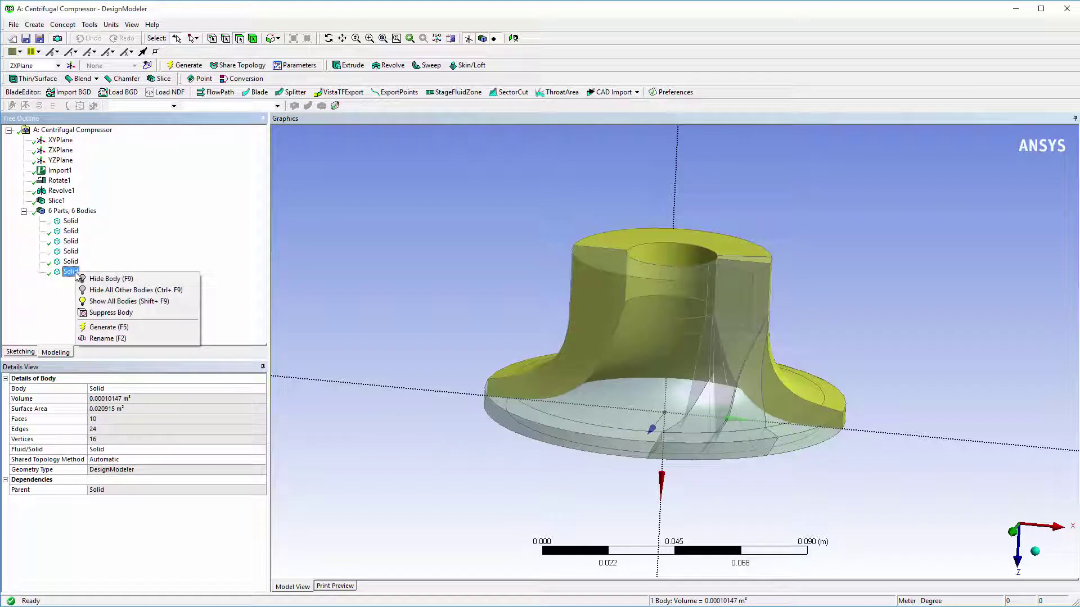
{"action": "left_click", "coordinate": [101, 292]}
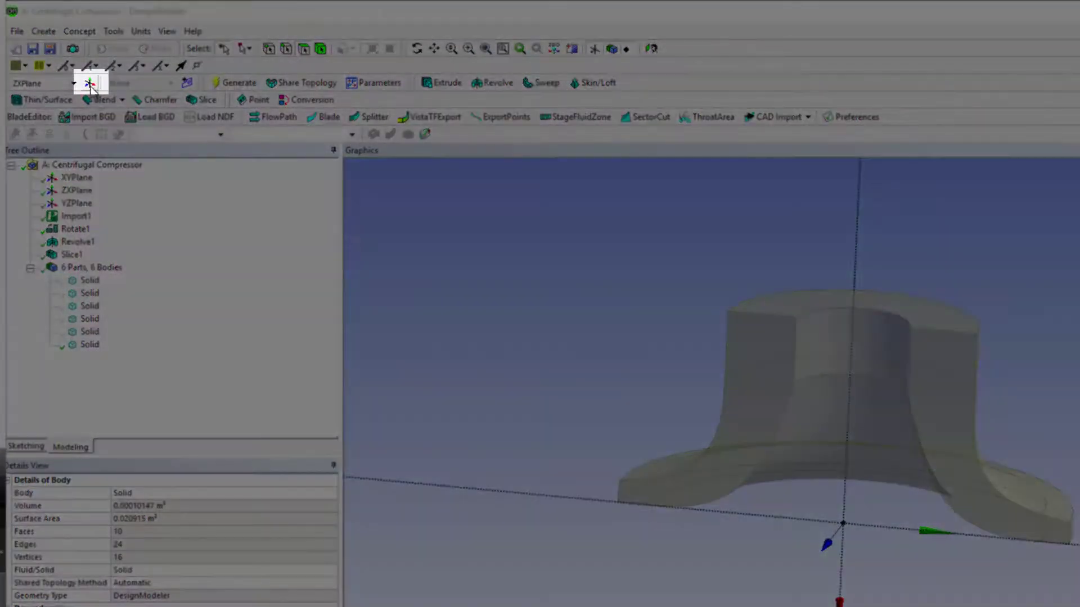
Add Plane4 on ZXPlane with an edge-projection sketch named Hub.
{"action": "left_click", "coordinate": [90, 86]}
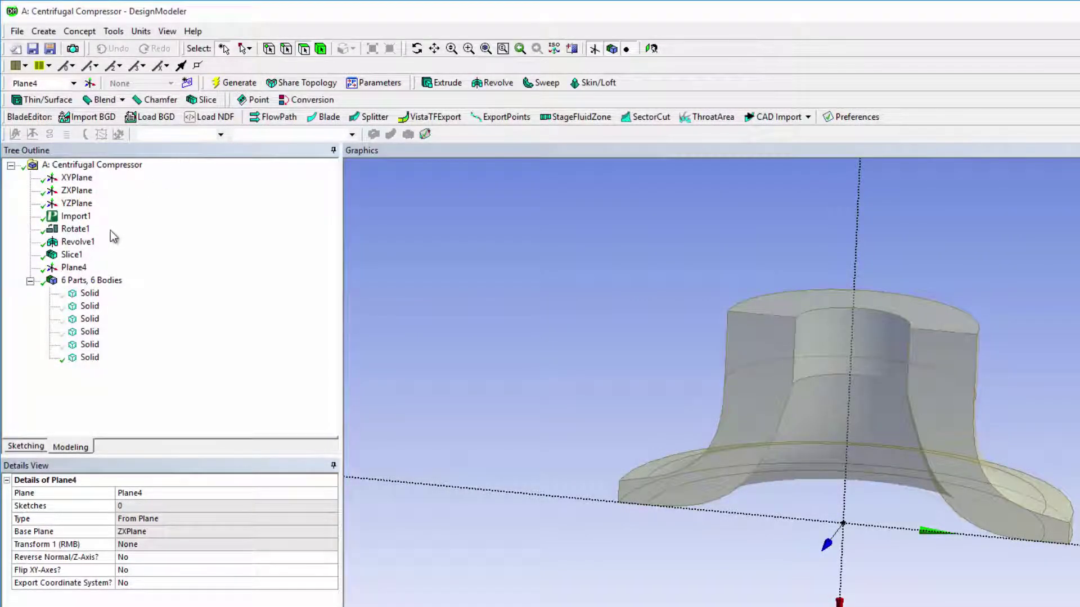
{"action": "right_click", "coordinate": [81, 269]}
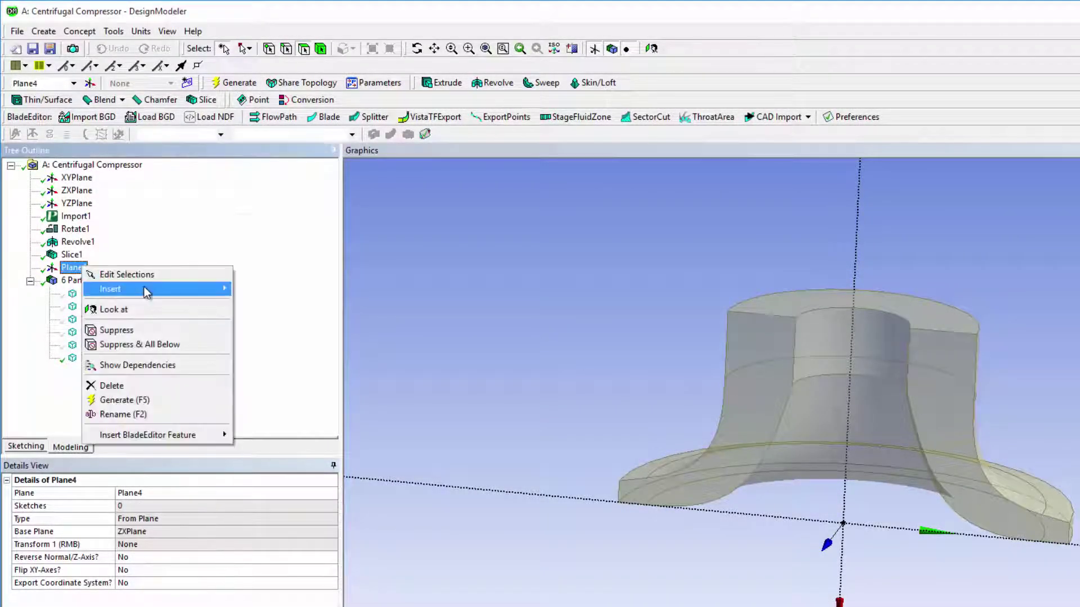
{"action": "mouse_move", "coordinate": [145, 289]}
{"action": "left_click", "coordinate": [271, 223]}
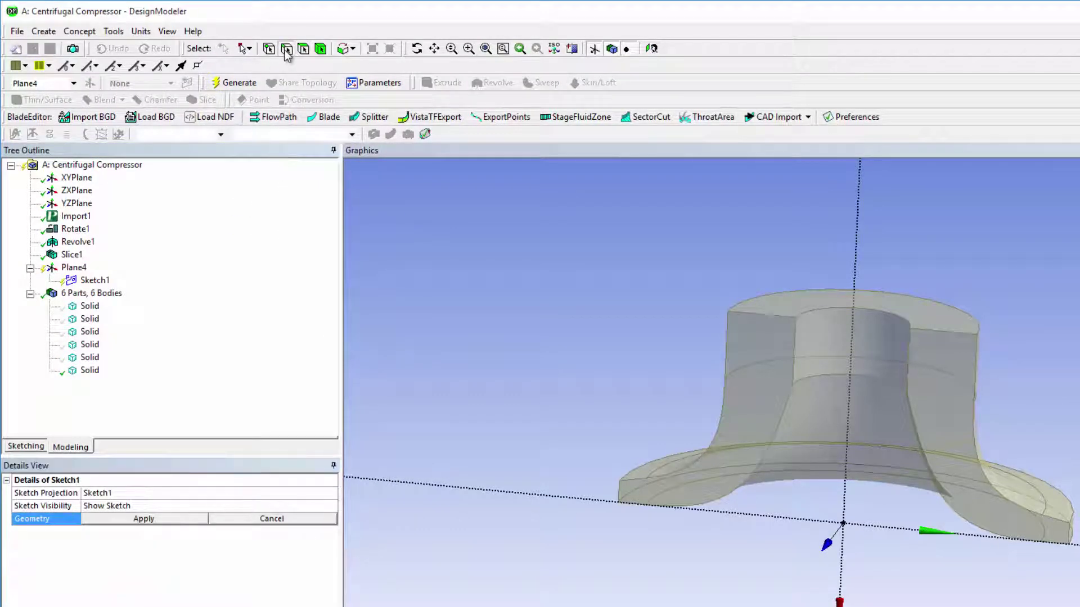
{"action": "left_click", "coordinate": [915, 362]}
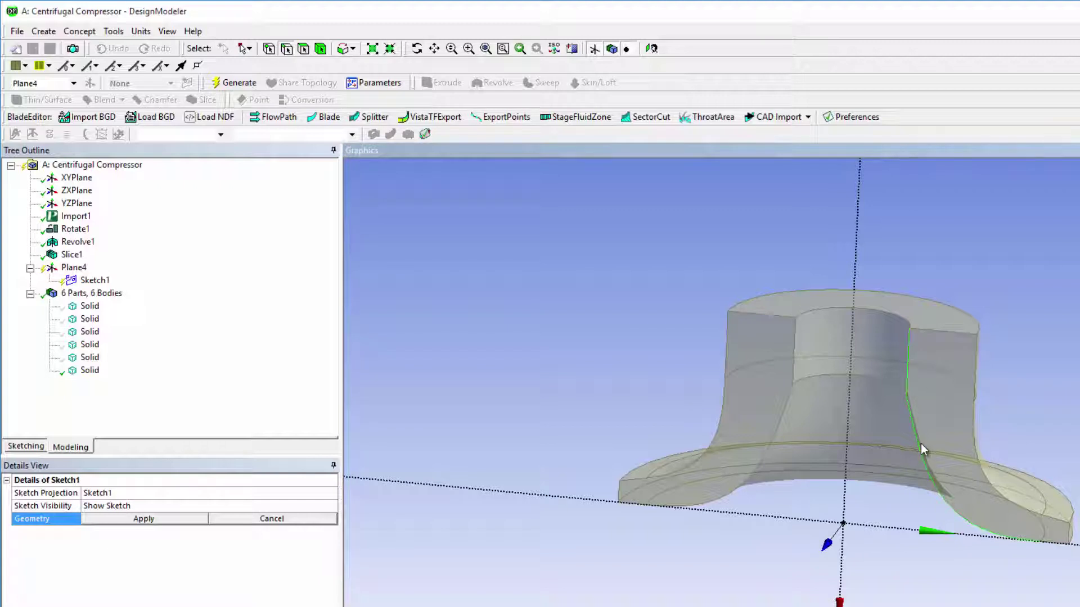
{"action": "left_click", "coordinate": [1063, 558], "text": "ctrl"}
{"action": "left_click", "coordinate": [193, 525]}
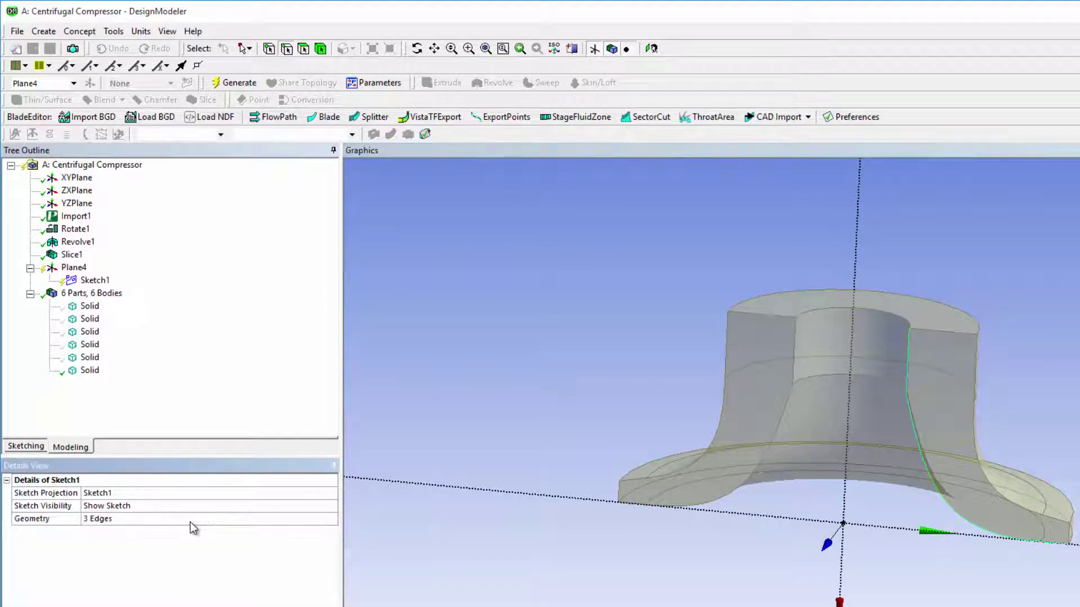
{"action": "left_click", "coordinate": [163, 492]}
{"action": "type", "text": "Hu"}
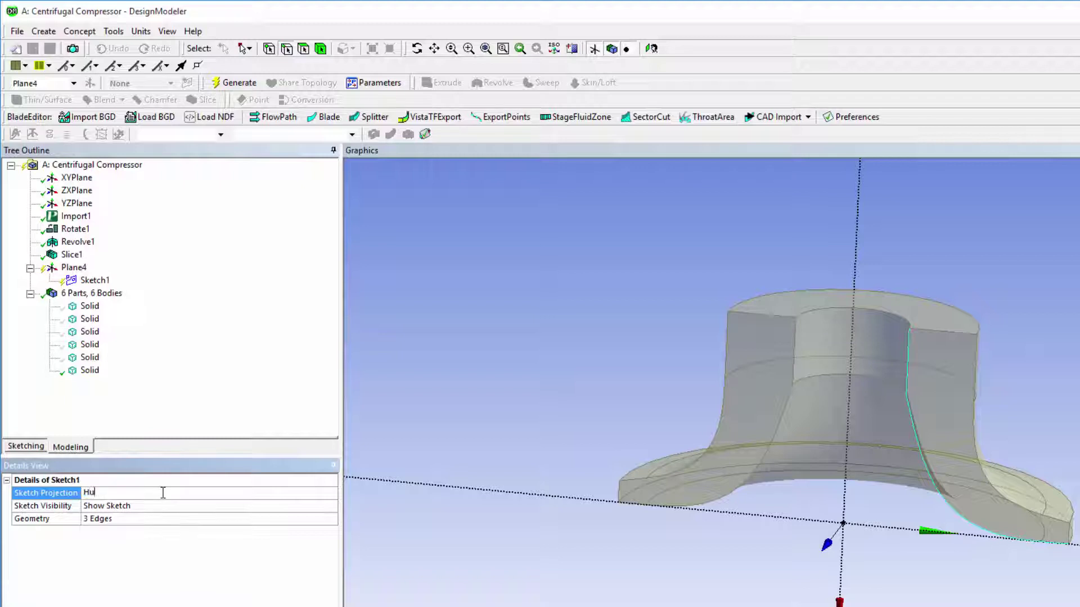
{"action": "type", "text": "b"}
{"action": "key", "text": "Return"}
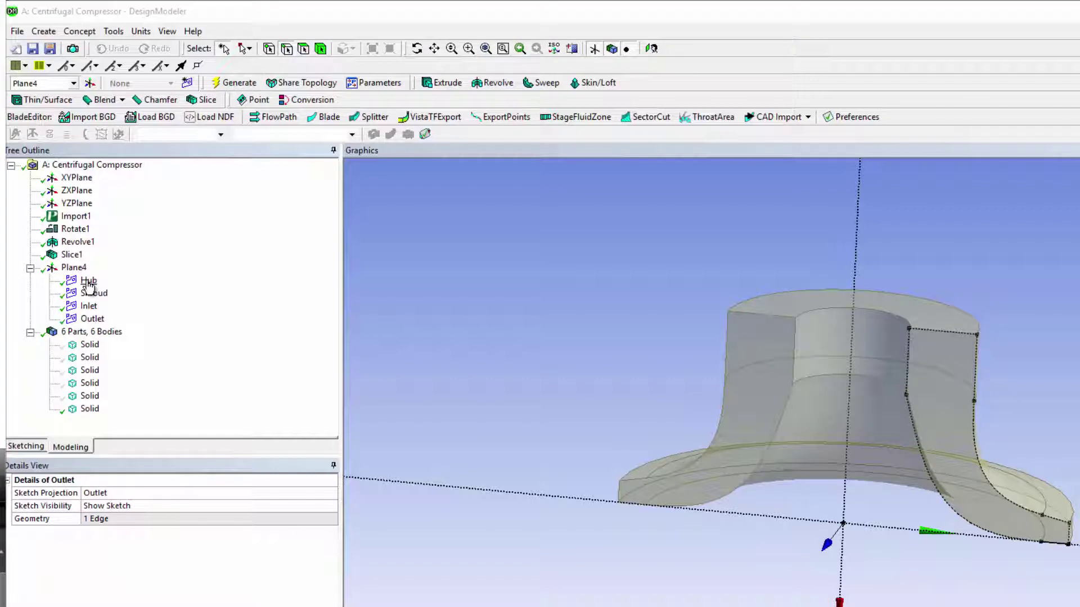
Select the Hub, Shroud, Inlet and Outlet sketches together under Plane4.
{"action": "left_click", "coordinate": [88, 281]}
{"action": "left_click", "coordinate": [93, 295], "text": "ctrl"}
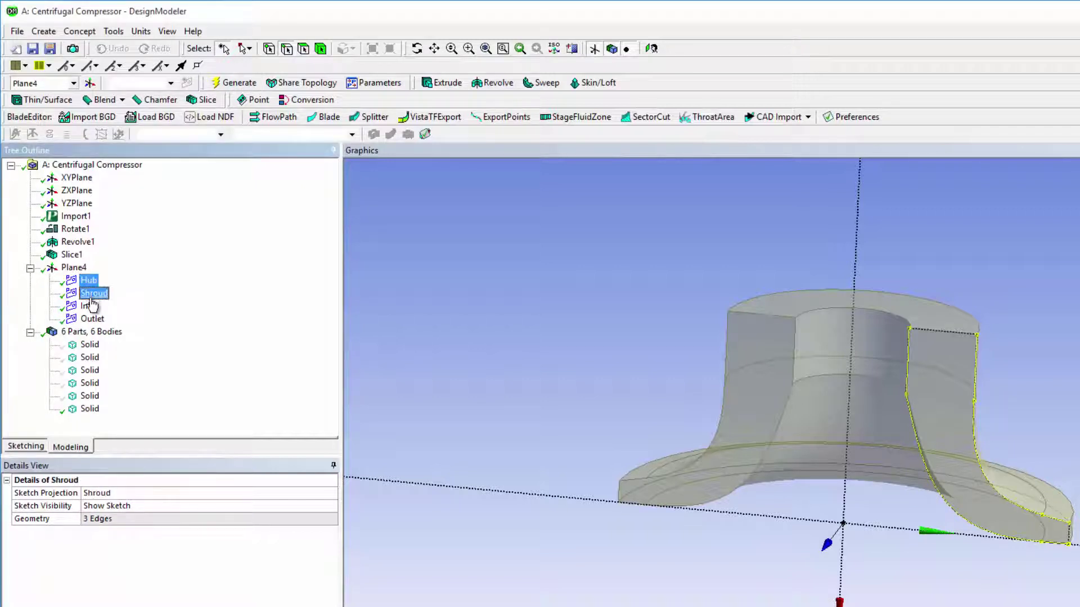
{"action": "left_click", "coordinate": [89, 307], "text": "ctrl"}
{"action": "left_click", "coordinate": [92, 320], "text": "ctrl"}
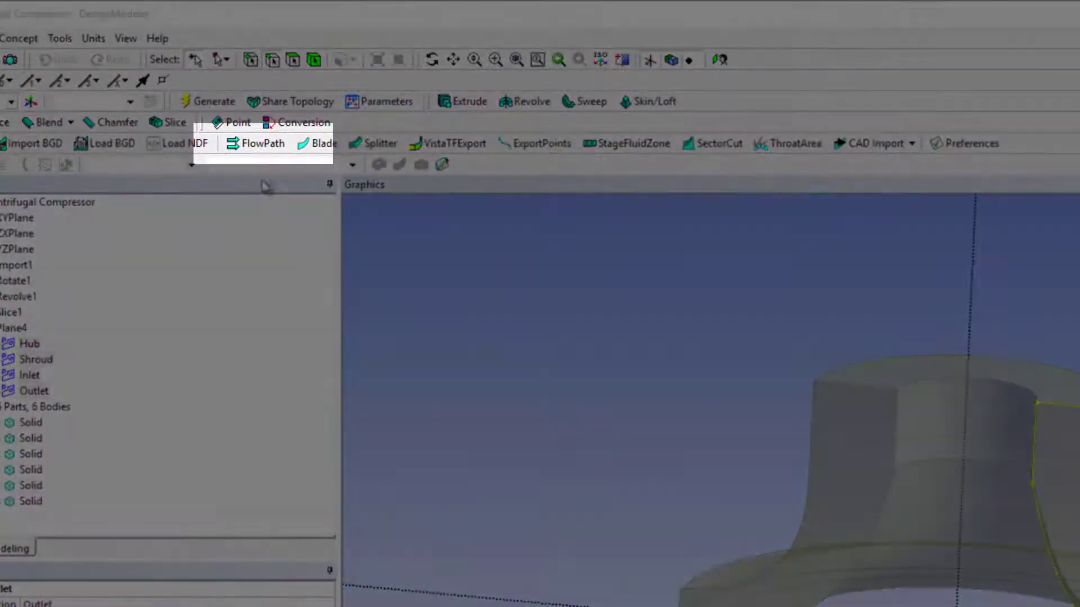
Create a flow path with machine type Centrifugal Compressor.
{"action": "left_click", "coordinate": [258, 145]}
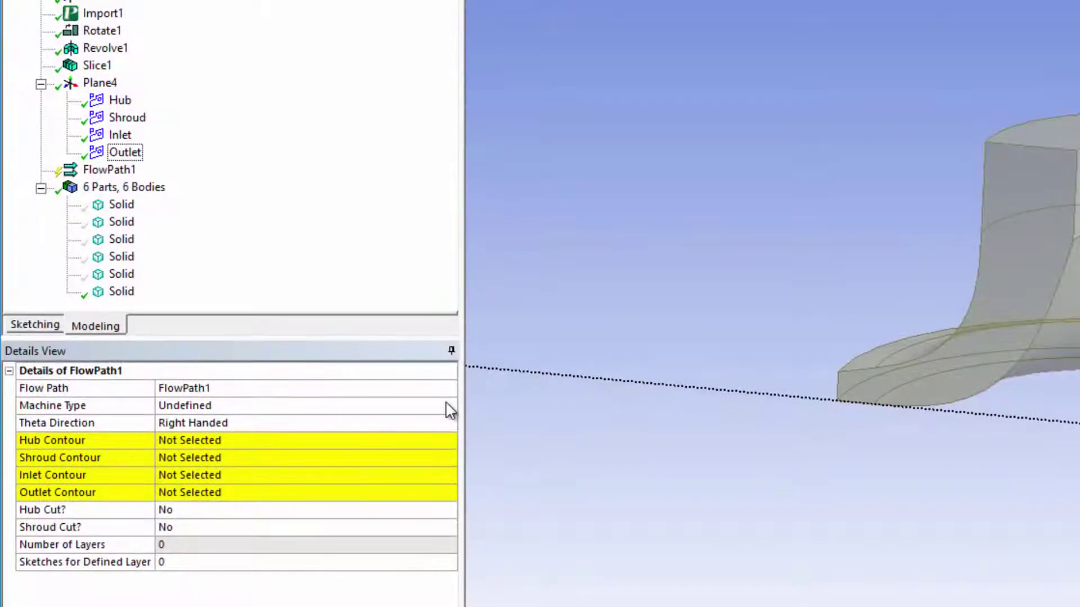
{"action": "left_click", "coordinate": [425, 450]}
{"action": "left_click", "coordinate": [425, 450]}
{"action": "left_click", "coordinate": [438, 434]}
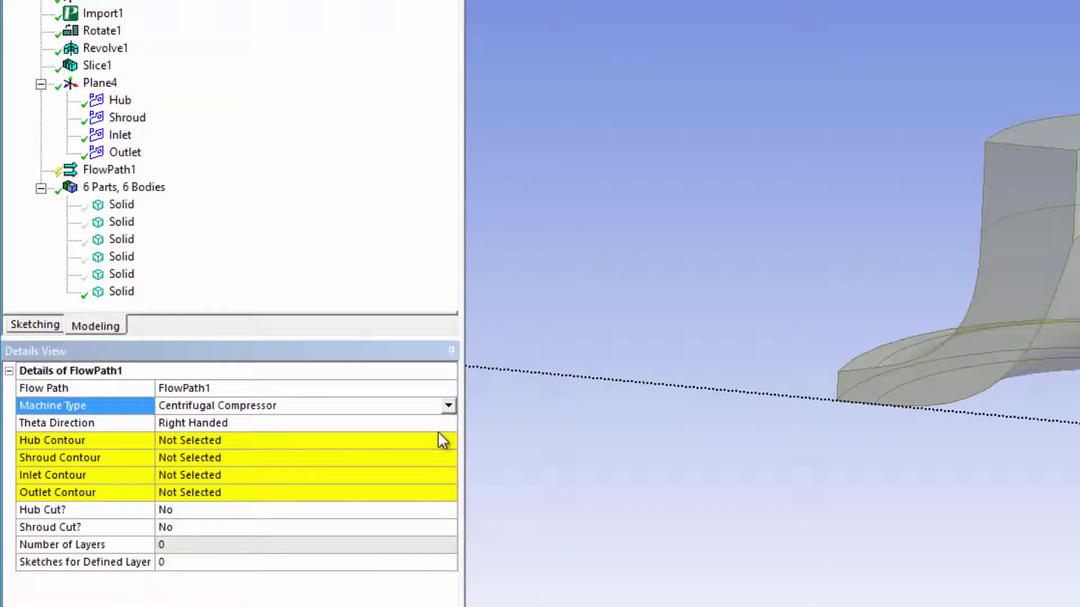
Assign the Hub and Shroud sketches as the flow path's hub and shroud contours.
{"action": "left_click", "coordinate": [264, 441]}
{"action": "left_click", "coordinate": [120, 100]}
{"action": "left_click", "coordinate": [262, 439]}
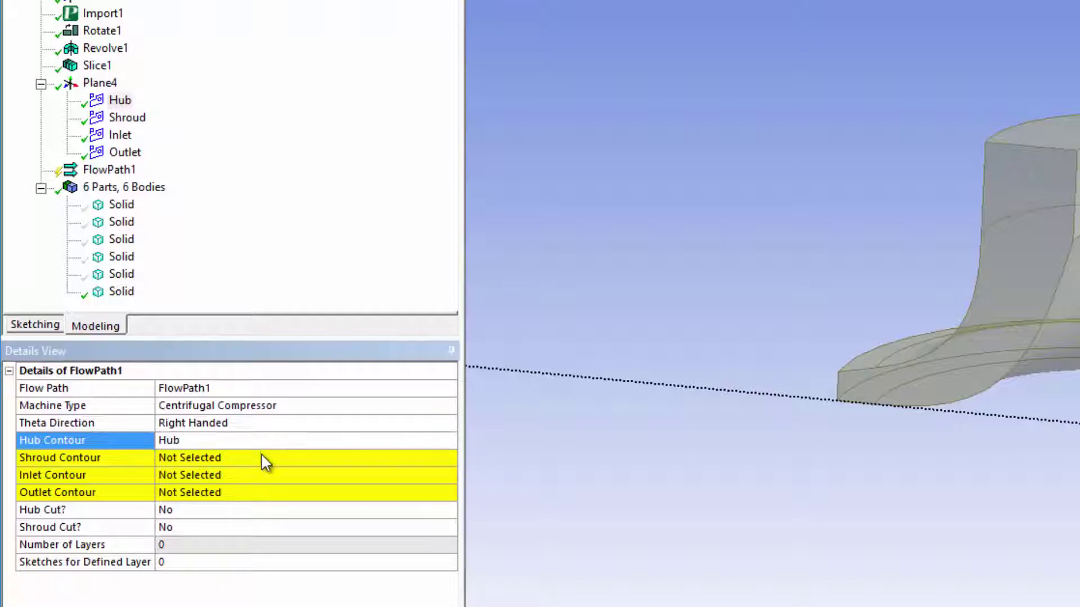
{"action": "left_click", "coordinate": [260, 454]}
{"action": "left_click", "coordinate": [127, 118]}
{"action": "left_click", "coordinate": [226, 458]}
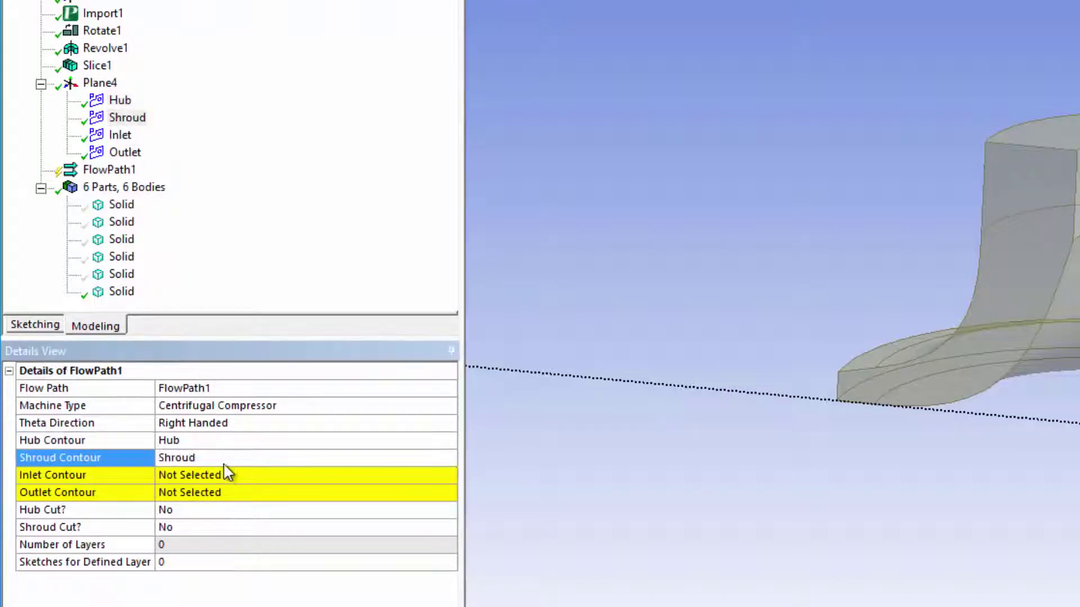
Assign the Inlet and Outlet contours and generate the FlowPath1 layer contour.
{"action": "left_click", "coordinate": [226, 475]}
{"action": "left_click", "coordinate": [120, 135]}
{"action": "left_click", "coordinate": [237, 475]}
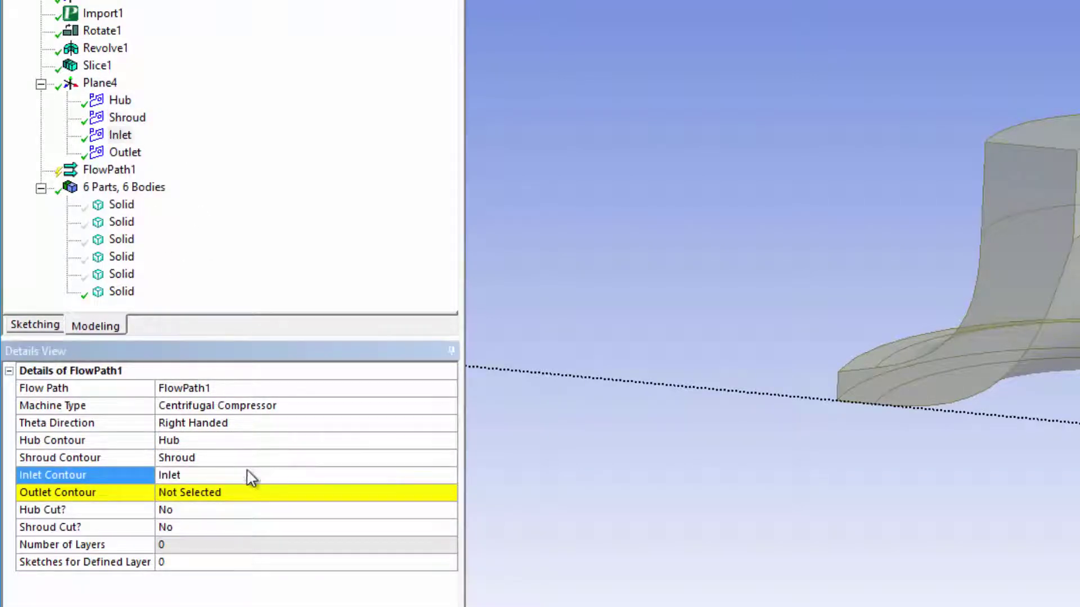
{"action": "left_click", "coordinate": [253, 493]}
{"action": "left_click", "coordinate": [125, 153]}
{"action": "left_click", "coordinate": [229, 492]}
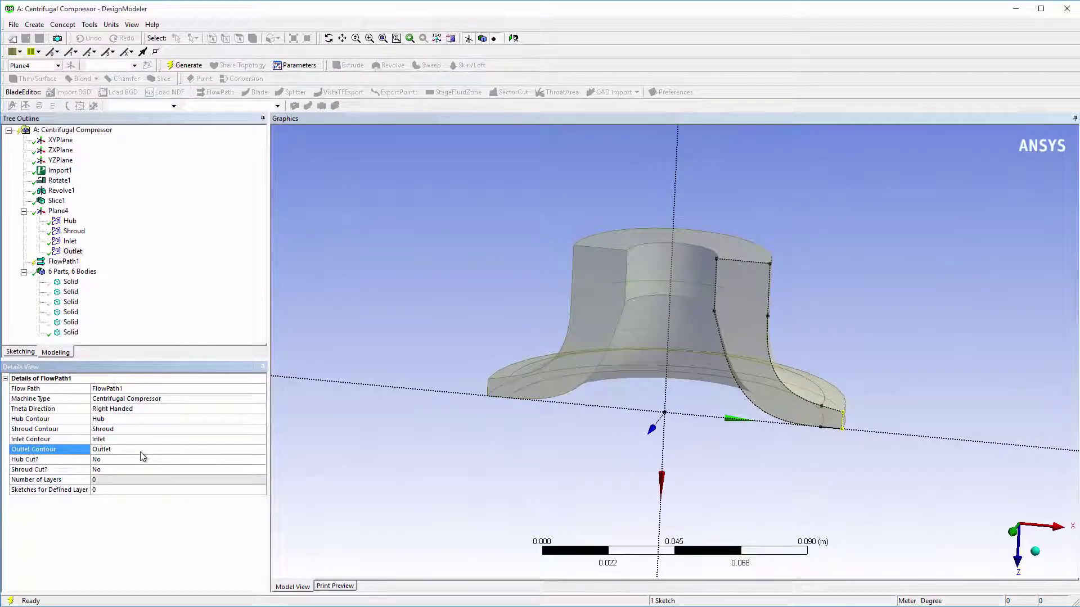
{"action": "left_click", "coordinate": [178, 67]}
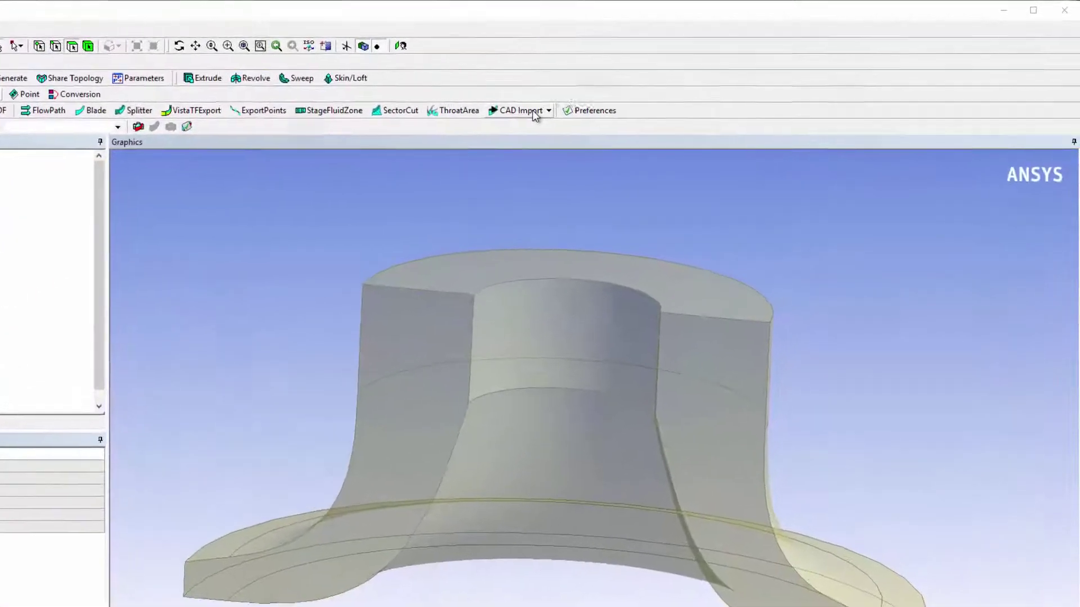
Create a CAD import feature with FlowPath1 as its flow path.
{"action": "left_click", "coordinate": [622, 94]}
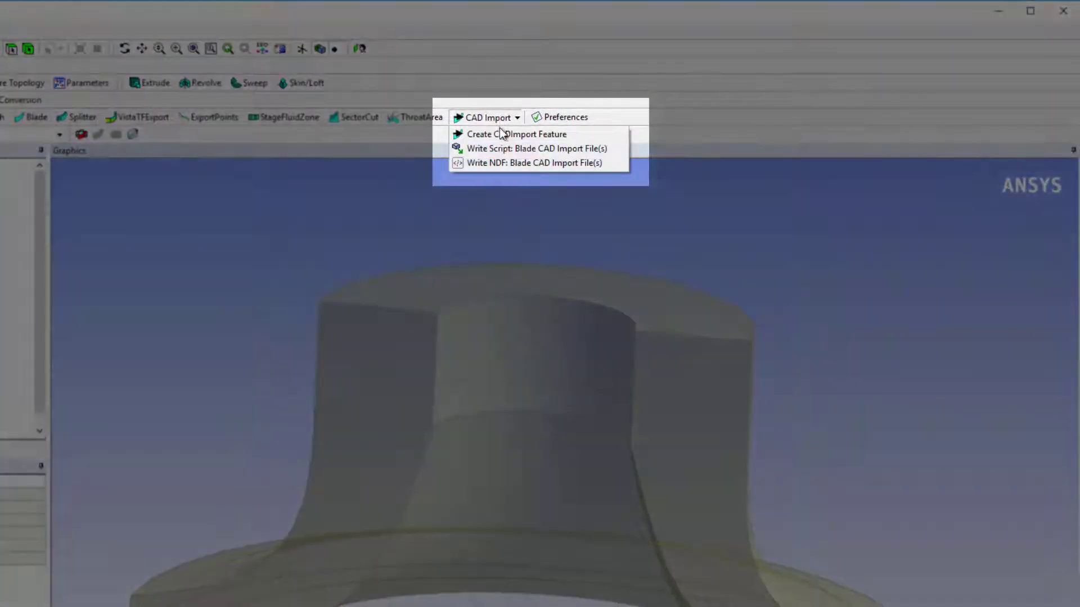
{"action": "left_click", "coordinate": [499, 134]}
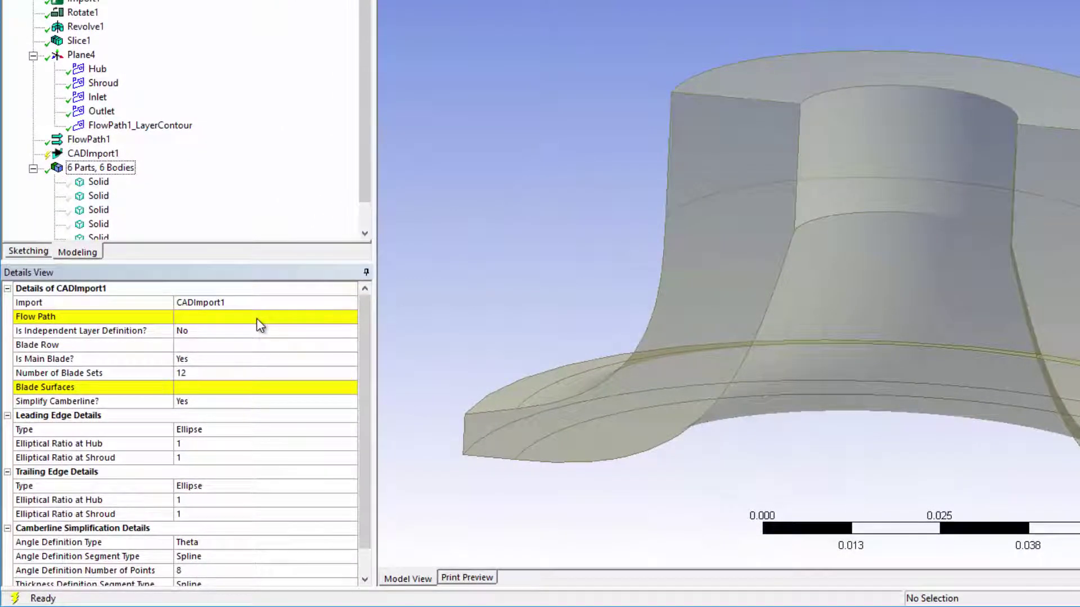
{"action": "left_click", "coordinate": [257, 318]}
{"action": "left_click", "coordinate": [88, 140]}
{"action": "left_click", "coordinate": [207, 318]}
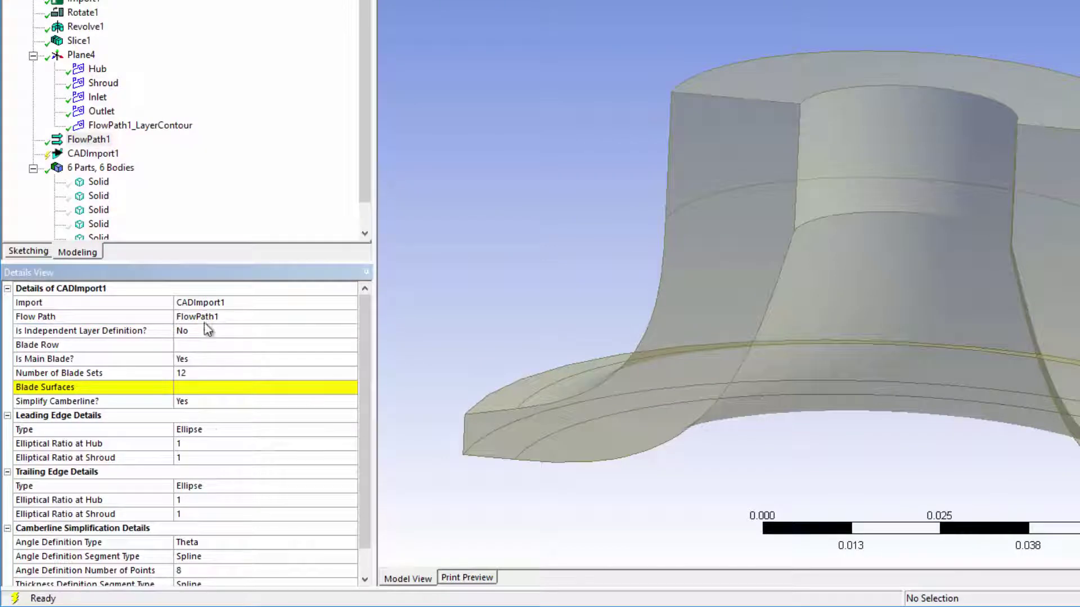
Isolate the second solid and assign its two blade faces as the blade surfaces.
{"action": "left_click", "coordinate": [220, 390]}
{"action": "right_click", "coordinate": [105, 197]}
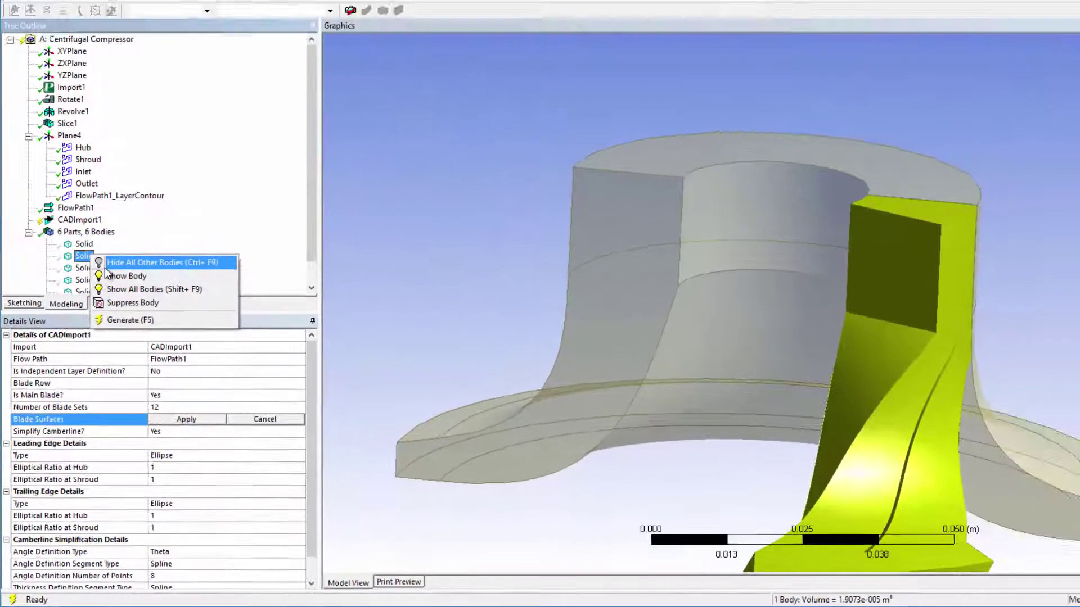
{"action": "left_click", "coordinate": [163, 205]}
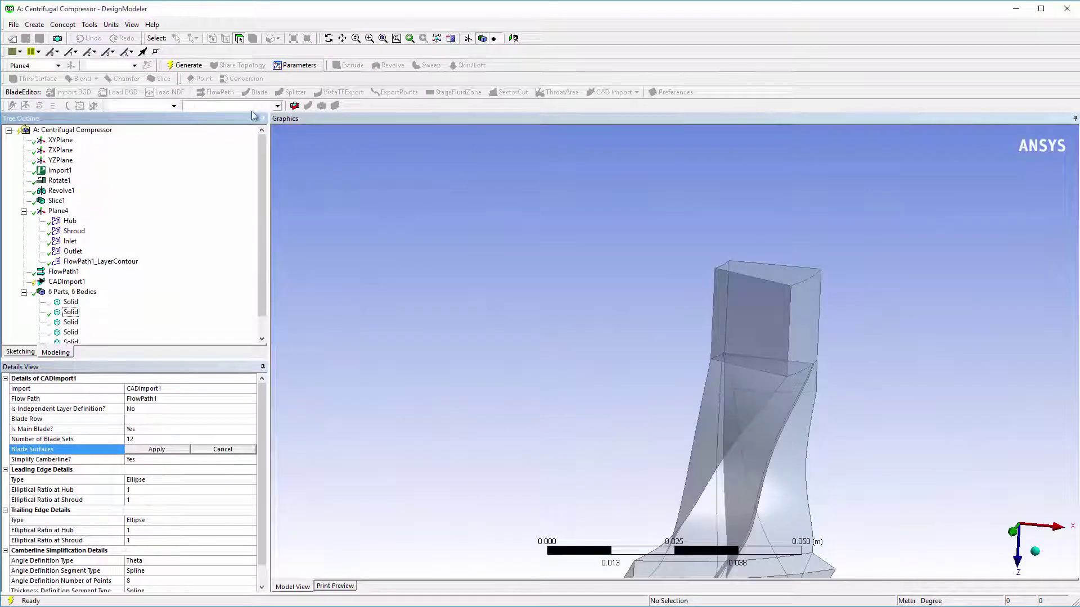
{"action": "left_click", "coordinate": [328, 38]}
{"action": "left_click_drag", "start_coordinate": [813, 460], "coordinate": [573, 289]}
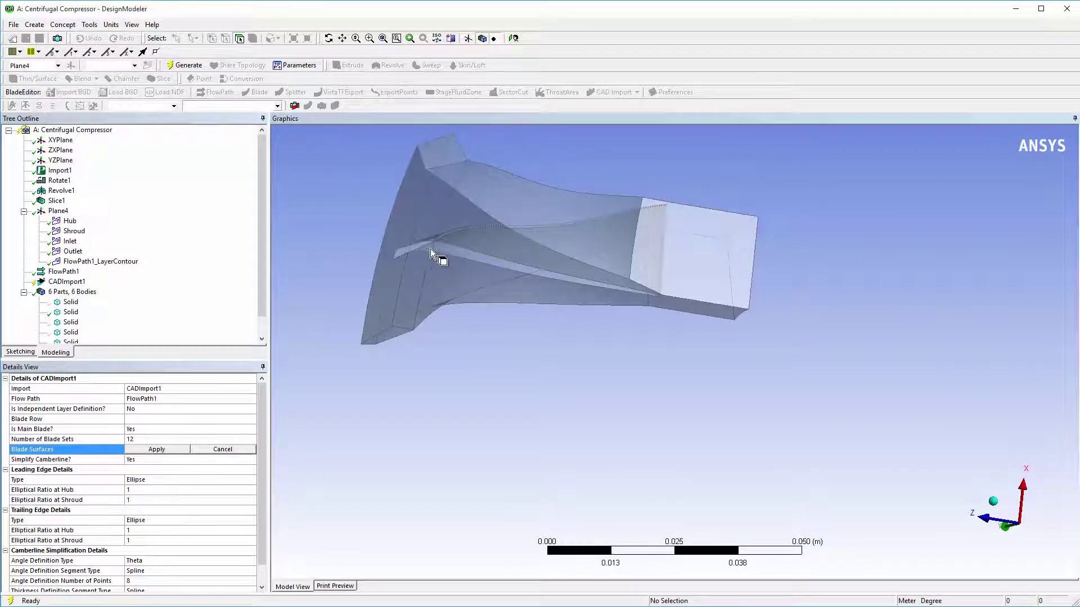
{"action": "left_click", "coordinate": [411, 248]}
{"action": "left_click", "coordinate": [410, 248], "text": "ctrl"}
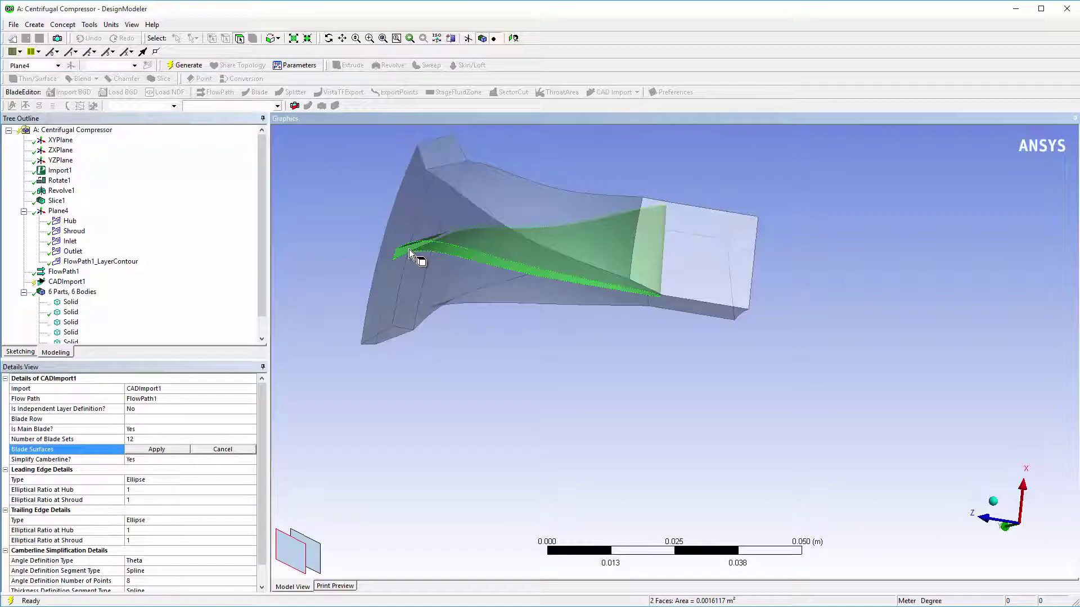
{"action": "left_click", "coordinate": [186, 450]}
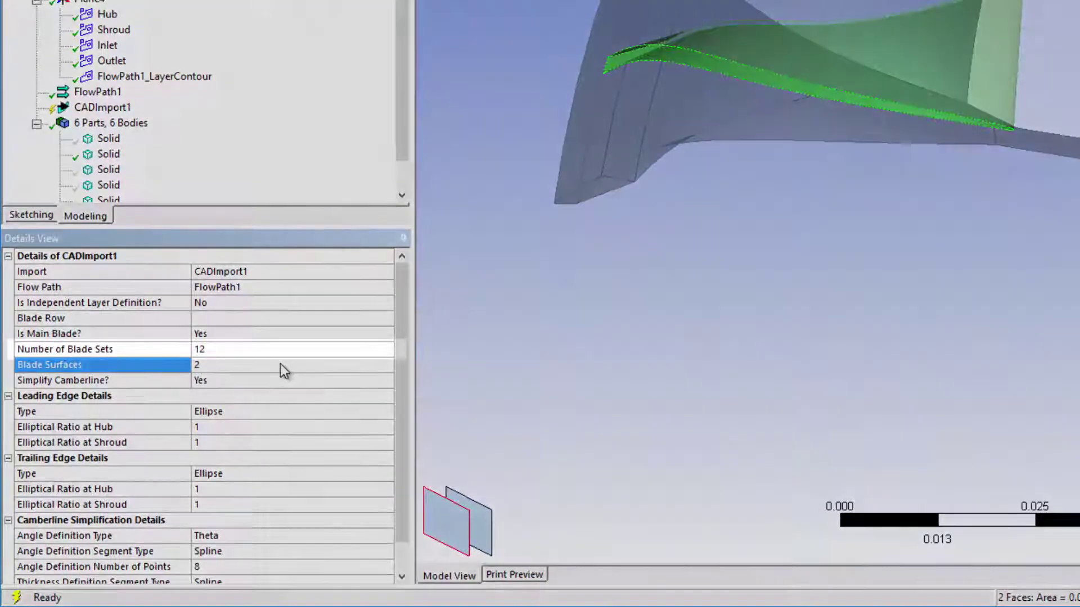
Set 9 blade sets, hub and shroud elliptical ratios 3, Cut Off trailing edge, and regenerate.
{"action": "left_click", "coordinate": [281, 349]}
{"action": "type", "text": "9"}
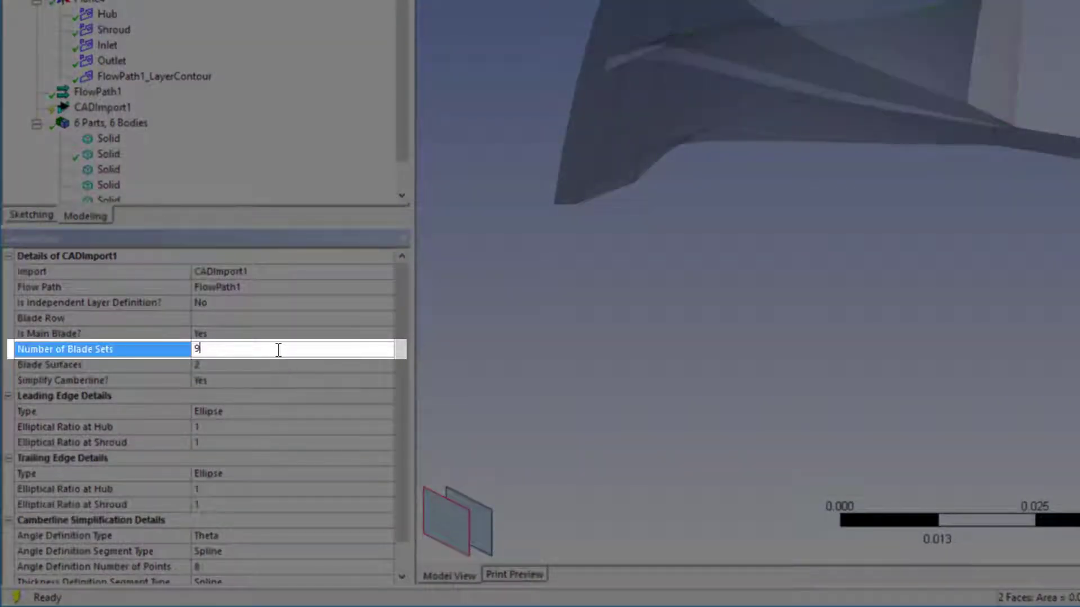
{"action": "left_click", "coordinate": [306, 427]}
{"action": "type", "text": "3"}
{"action": "left_click", "coordinate": [299, 443]}
{"action": "type", "text": "3"}
{"action": "left_click", "coordinate": [363, 475]}
{"action": "left_click", "coordinate": [363, 478]}
{"action": "left_click", "coordinate": [376, 494]}
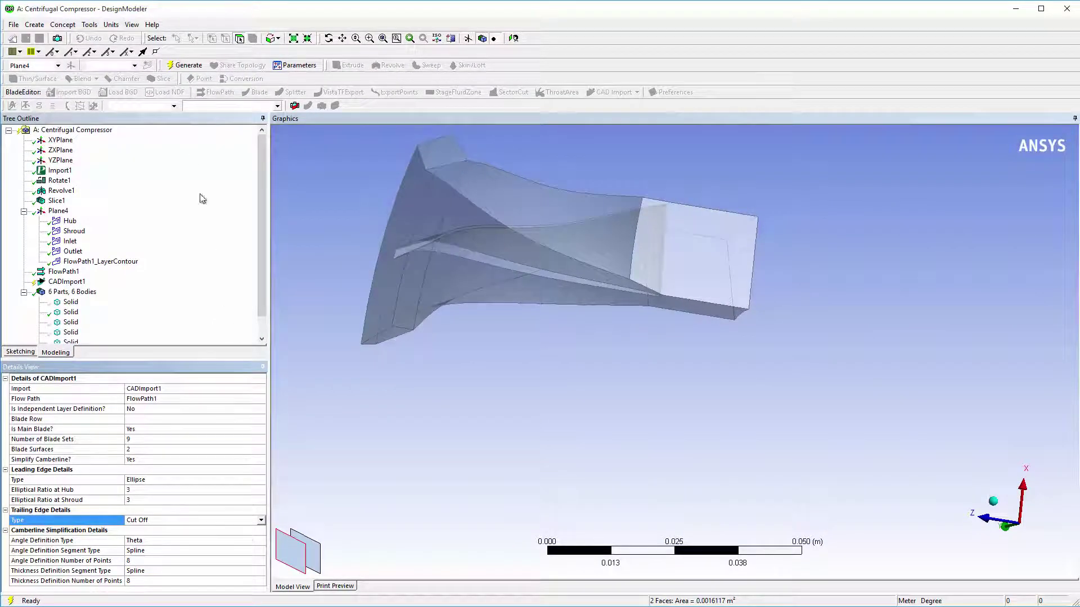
{"action": "left_click", "coordinate": [181, 69]}
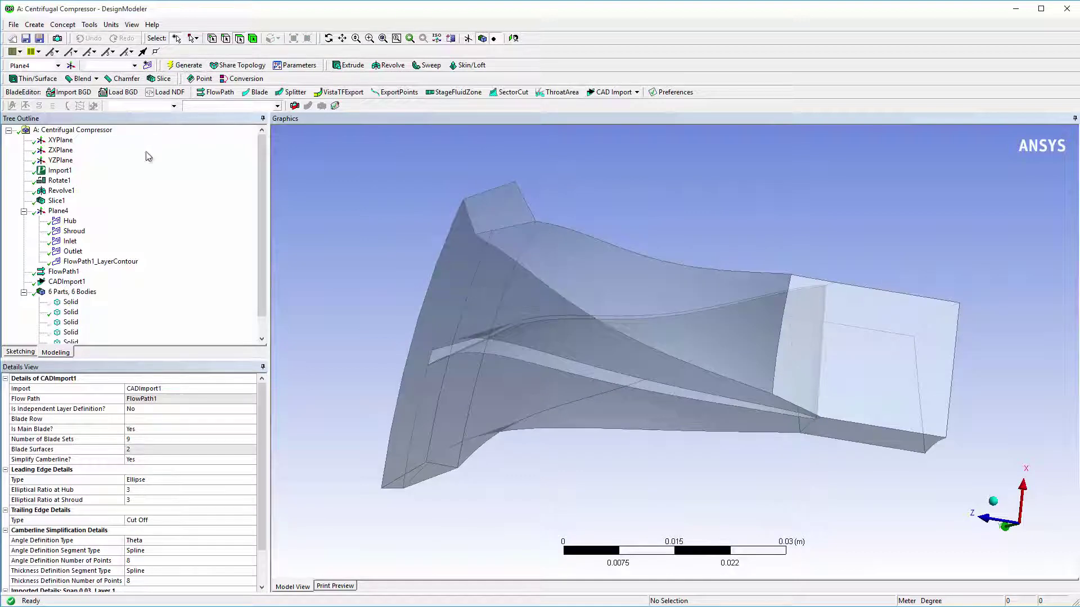
Show CADImport1's Layer 1 M-Prime versus Theta plot enlarged in the main area.
{"action": "left_click", "coordinate": [73, 281]}
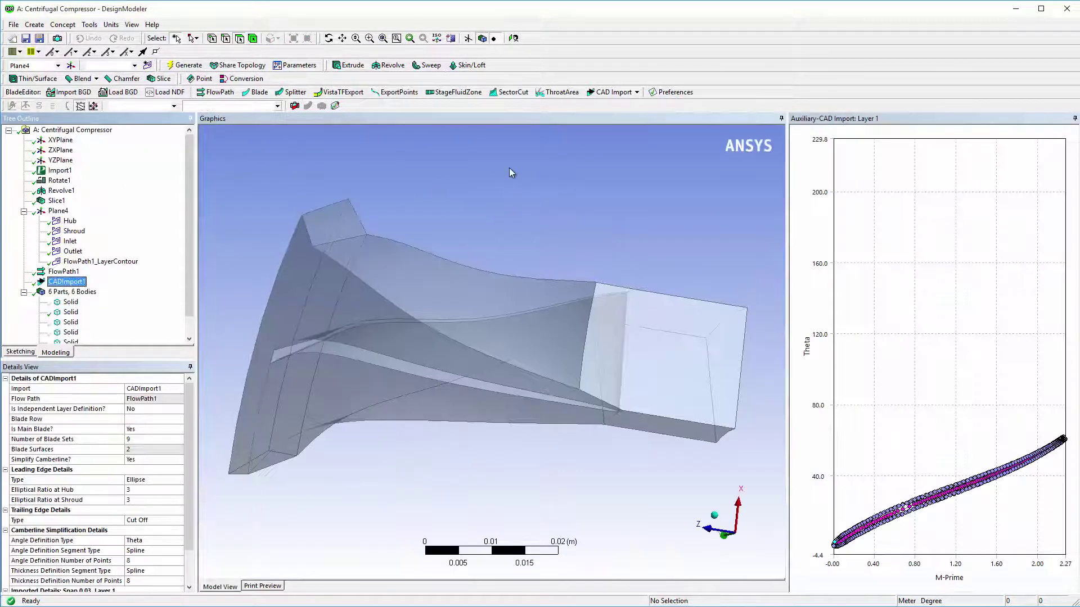
{"action": "left_click", "coordinate": [781, 119]}
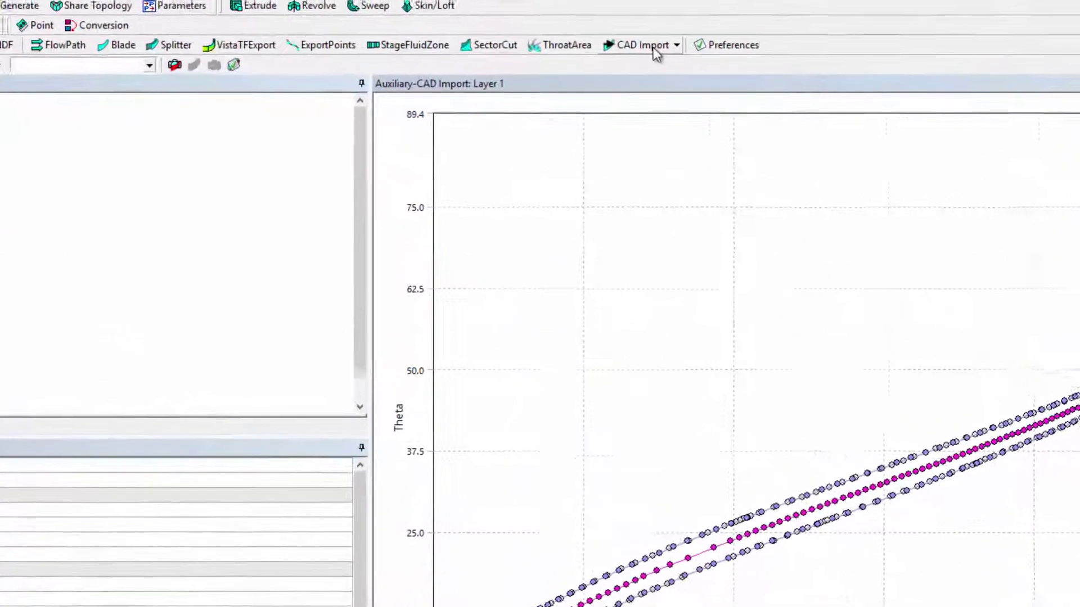
Write the blade CAD import to an NDF file named 'Centrifugal Compressor'.
{"action": "left_click", "coordinate": [654, 47]}
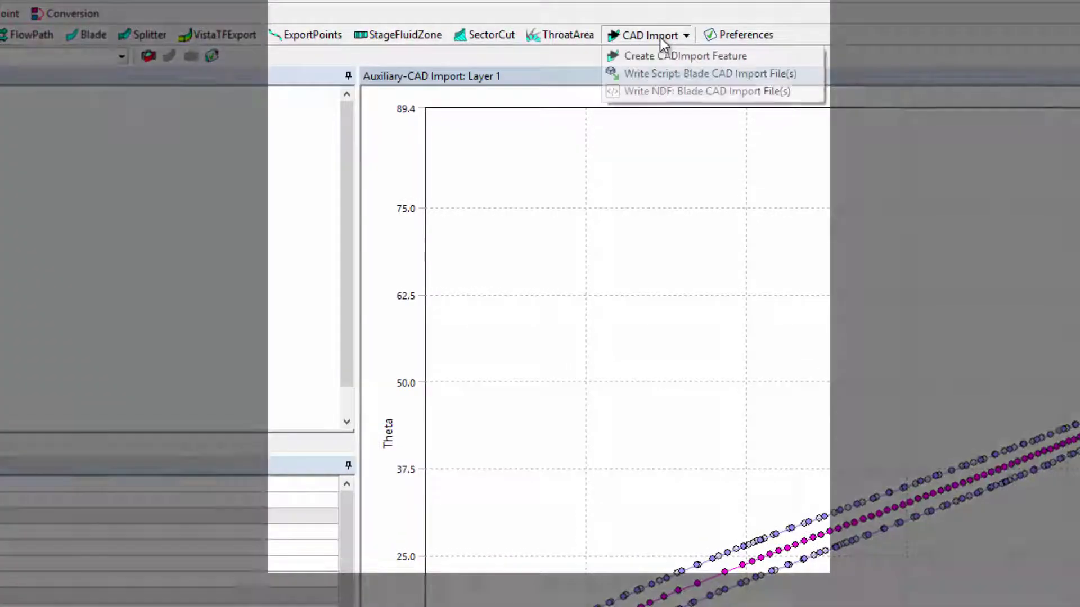
{"action": "left_click", "coordinate": [672, 92]}
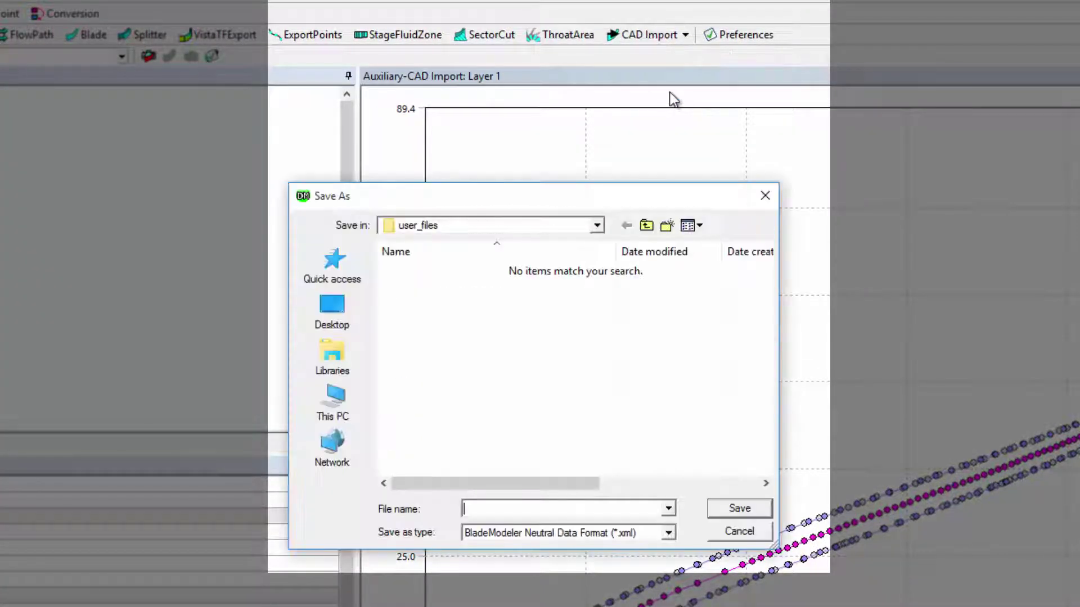
{"action": "type", "text": "Centrifugal Compressor"}
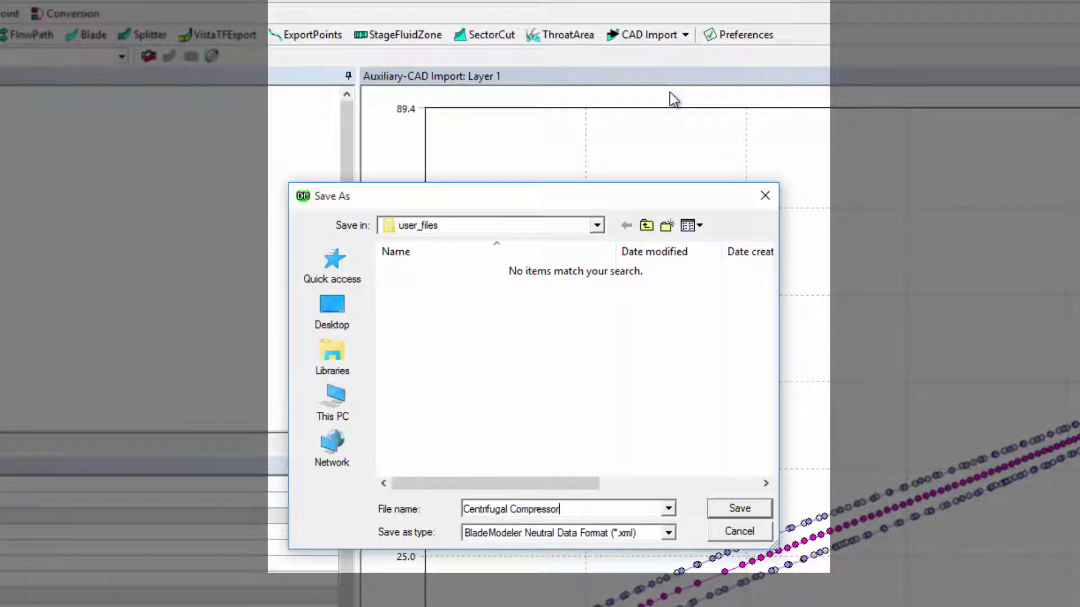
{"action": "key", "text": "Return"}
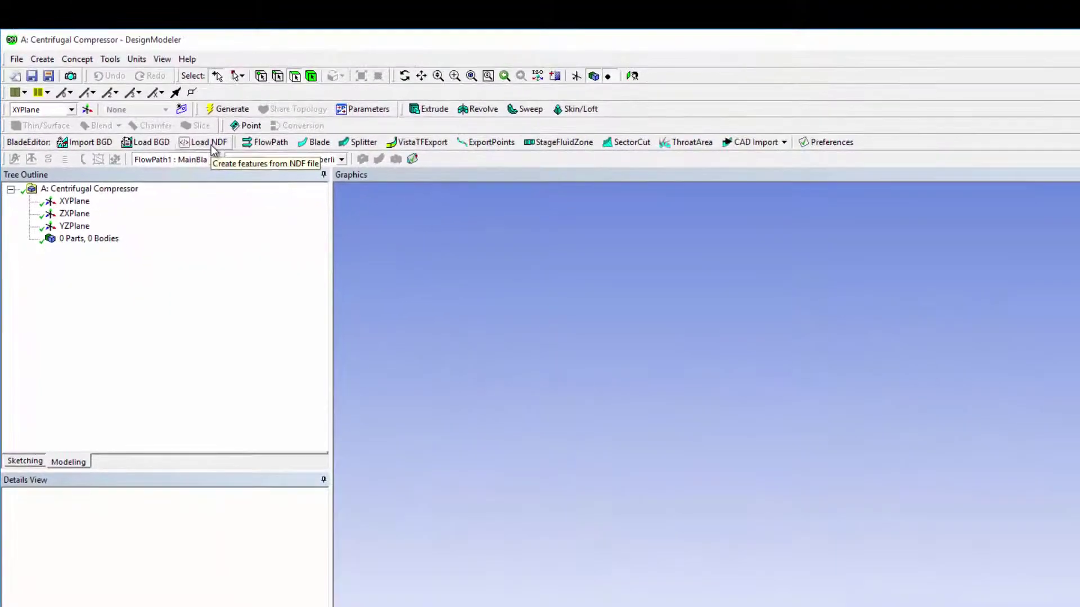
Load Centrifugal Compressor.xml as MainBlade1 and zoom in on the nine rebuilt blades.
{"action": "left_click", "coordinate": [212, 145]}
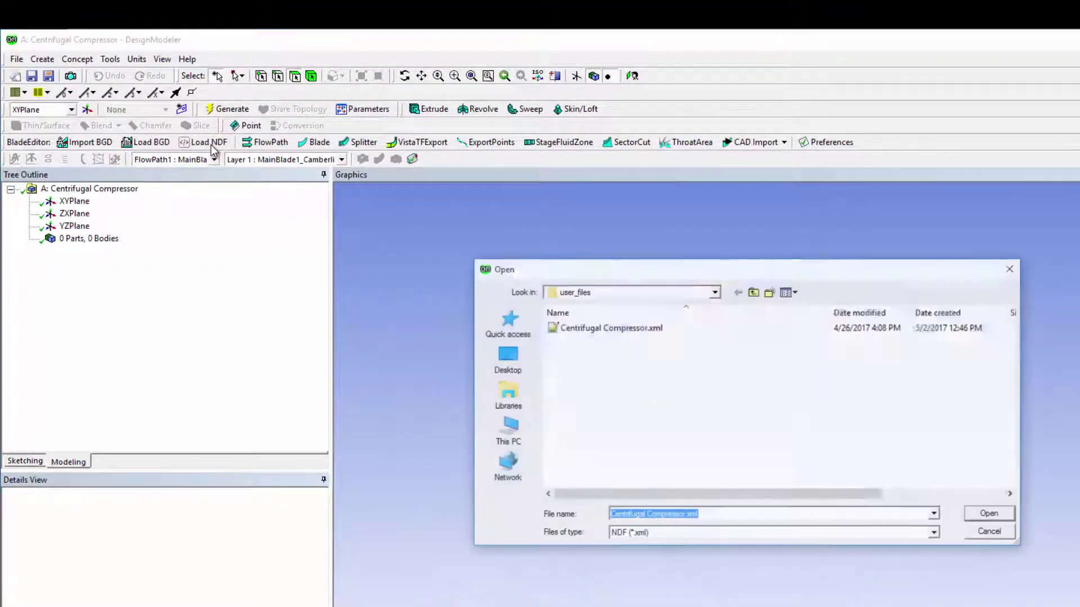
{"action": "left_click", "coordinate": [989, 515]}
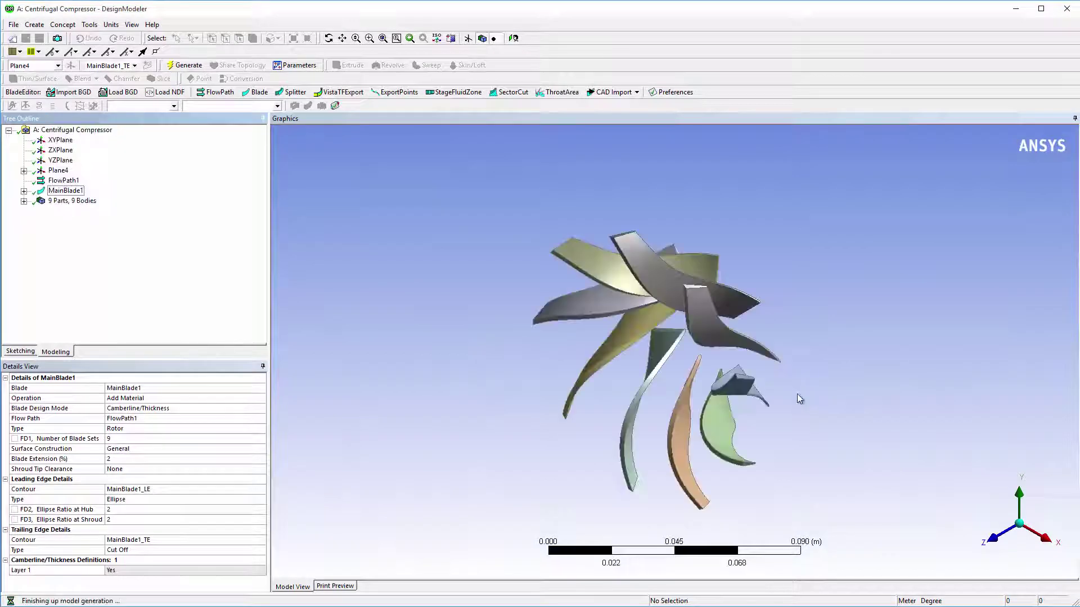
{"action": "middle_click_drag", "start_coordinate": [798, 397], "coordinate": [591, 394]}
{"action": "left_click", "coordinate": [370, 37]}
{"action": "left_click_drag", "start_coordinate": [463, 231], "coordinate": [902, 492]}
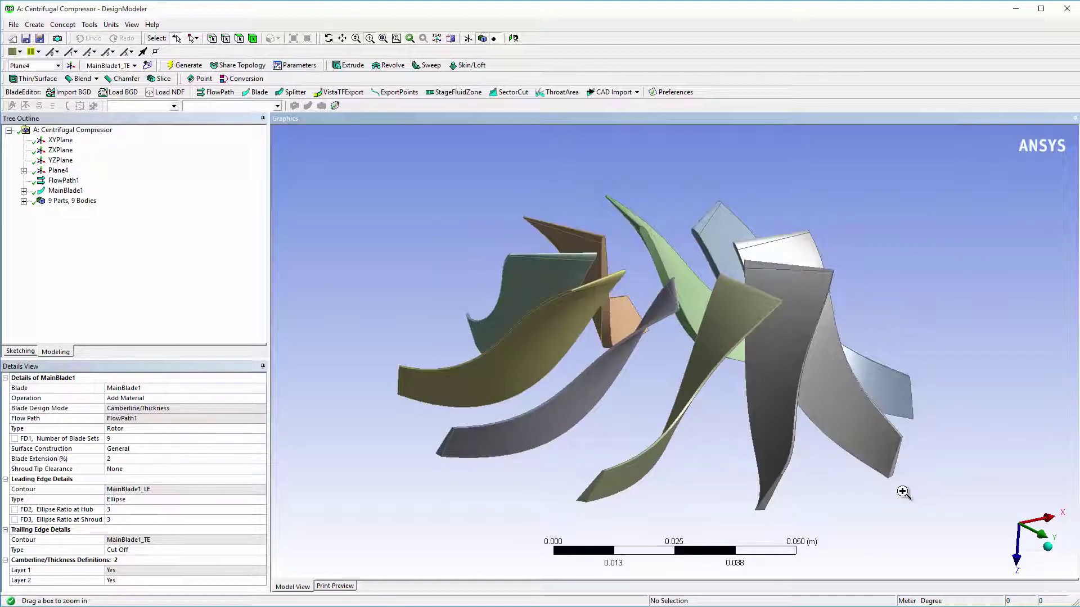
Raise MainBlade1's first camberline angle point to about 20°, pull down a new thickness point, and regenerate.
{"action": "left_click", "coordinate": [78, 199]}
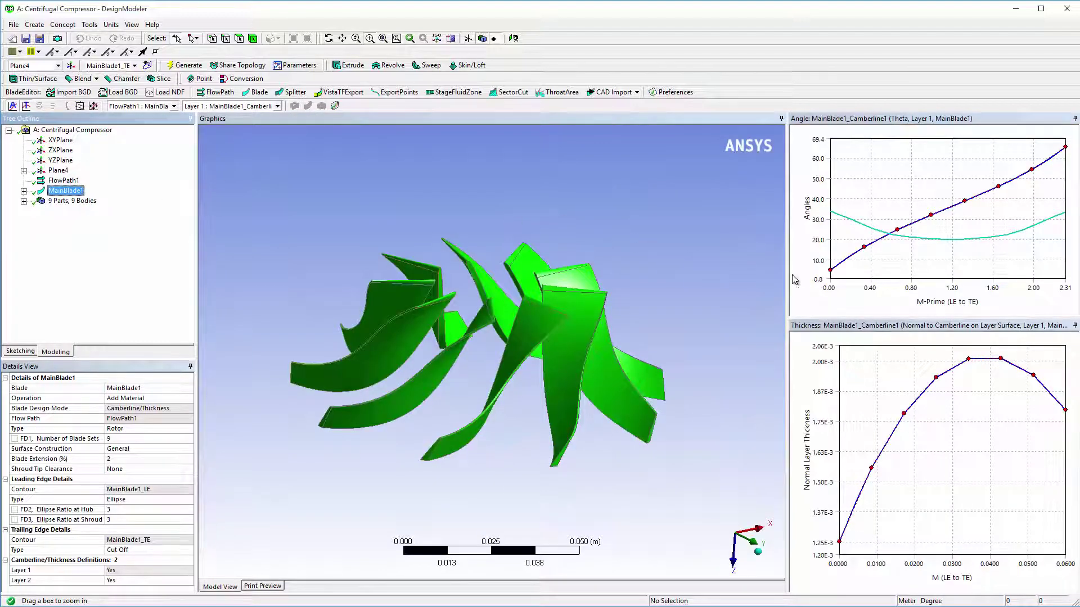
{"action": "left_click_drag", "start_coordinate": [830, 270], "coordinate": [830, 239]}
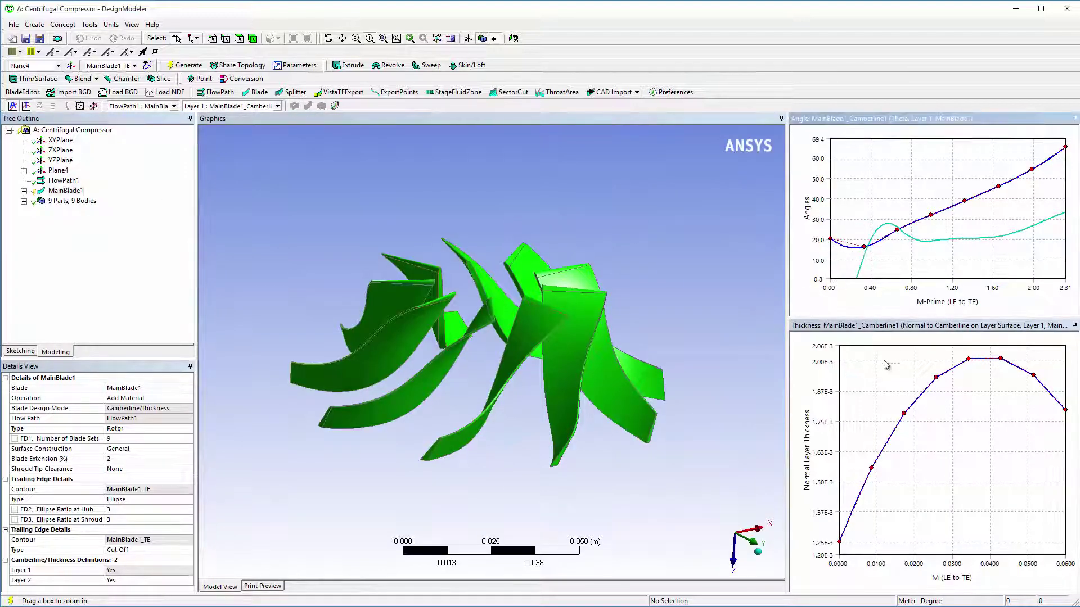
{"action": "left_click_drag", "start_coordinate": [903, 414], "coordinate": [907, 446]}
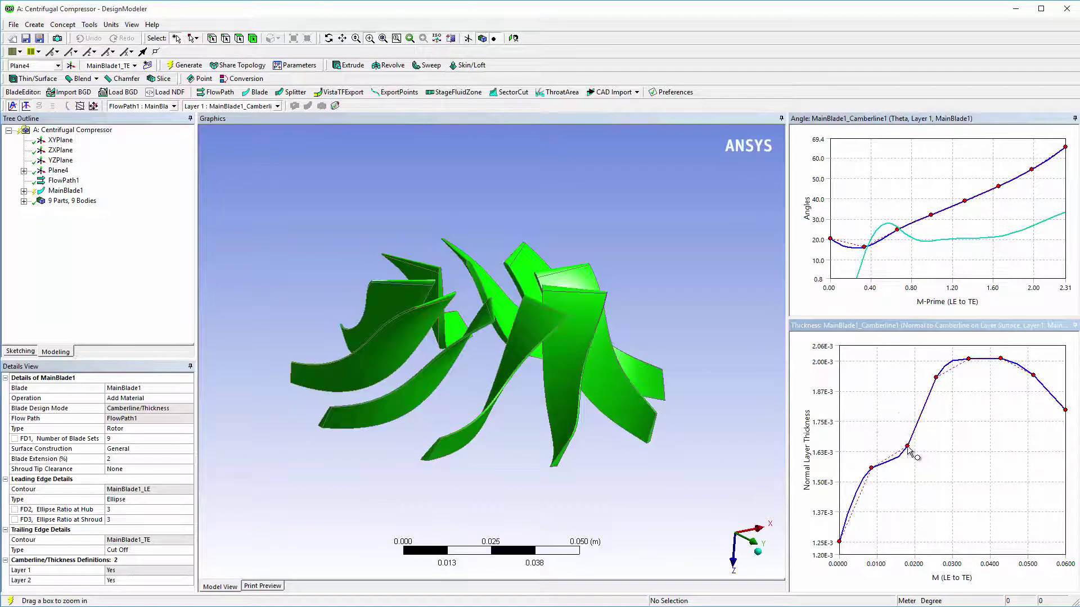
{"action": "left_click", "coordinate": [184, 66]}
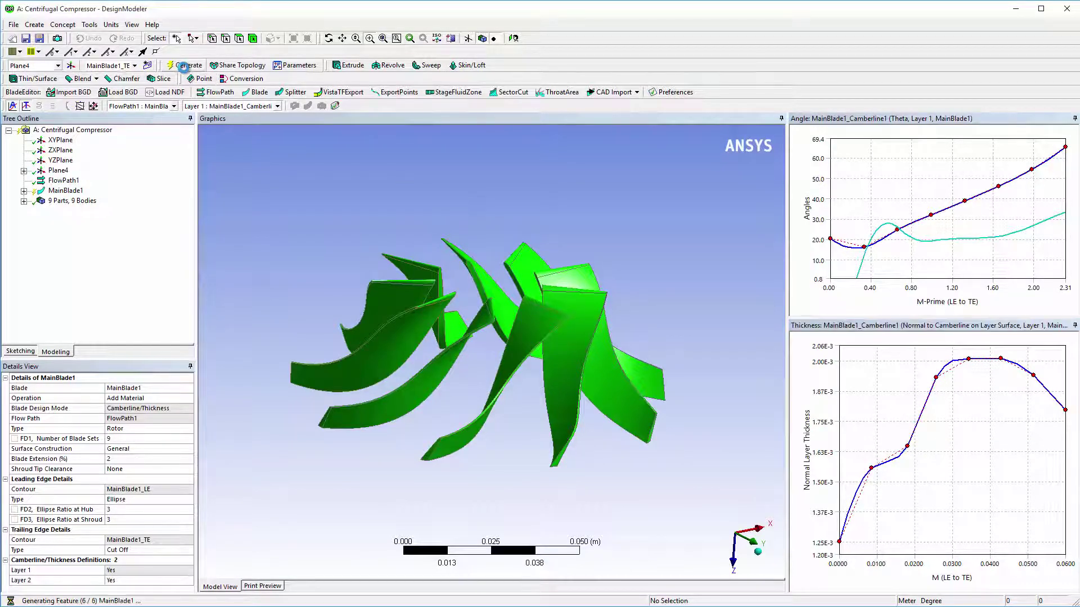